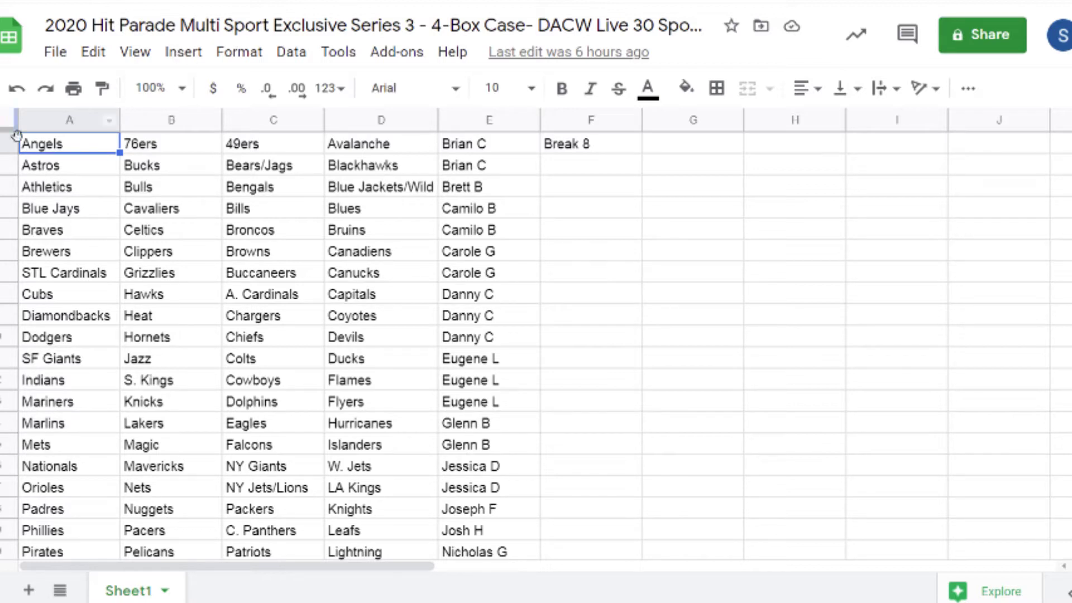
Copy the baseball teams in column A, switch to RANDOM.ORG and roll two virtual dice
{"action": "left_click", "coordinate": [67, 120]}
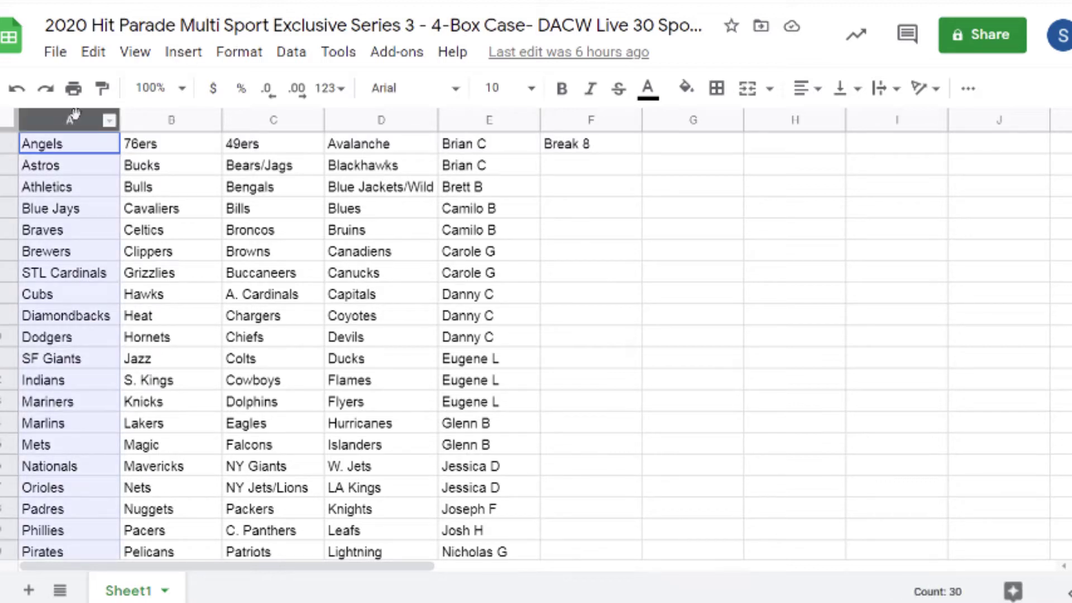
{"action": "key", "text": "ctrl+c"}
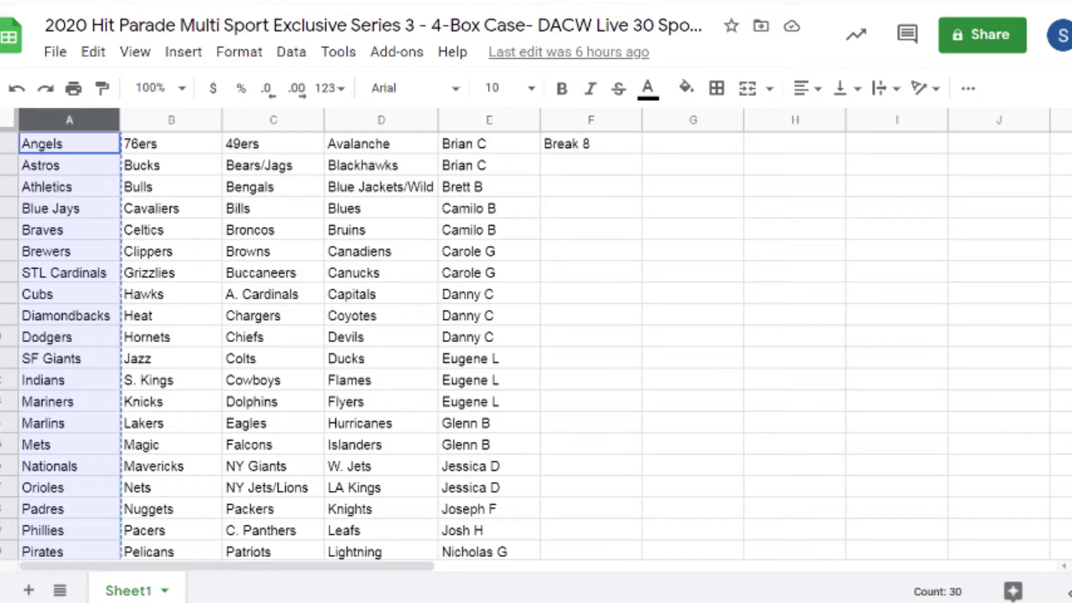
{"action": "key", "text": "alt+Tab"}
{"action": "left_click", "coordinate": [106, 345]}
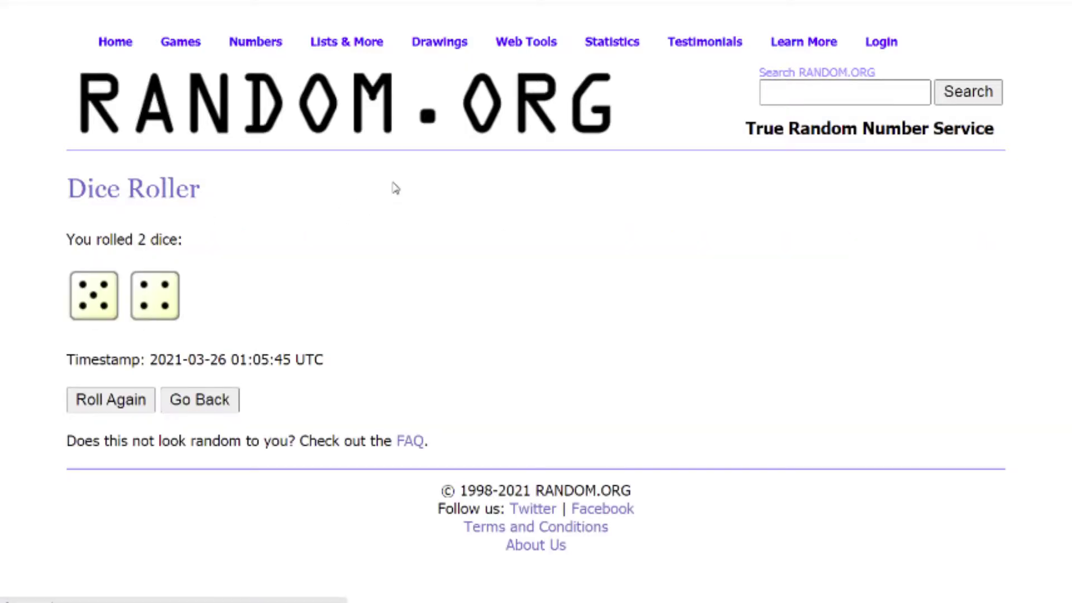
Paste the copied baseball teams into RANDOM.ORG's List Randomizer and randomize the list nine times
{"action": "left_click", "coordinate": [349, 68]}
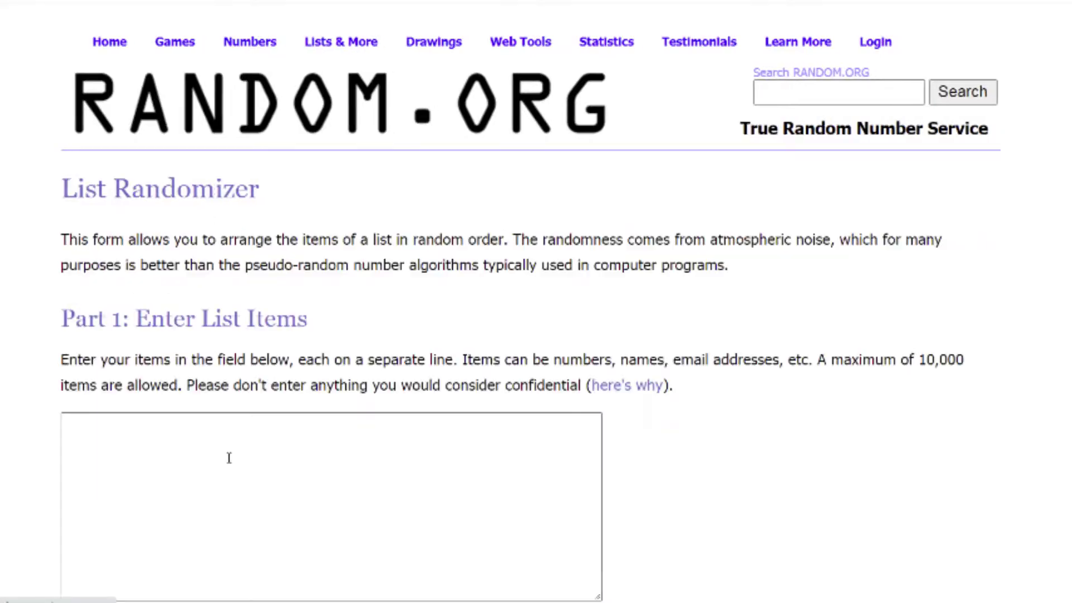
{"action": "scroll", "coordinate": [40, 471], "scroll_direction": "down", "scroll_amount": 5}
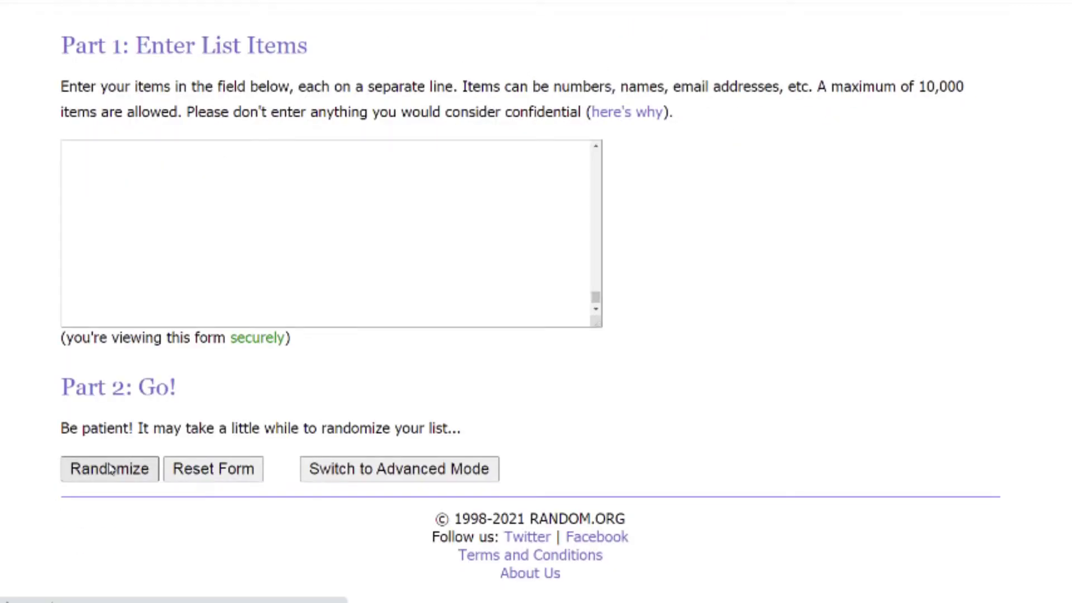
{"action": "left_click", "coordinate": [110, 469]}
{"action": "scroll", "coordinate": [110, 468], "scroll_direction": "down", "scroll_amount": 8}
{"action": "left_click", "coordinate": [110, 469]}
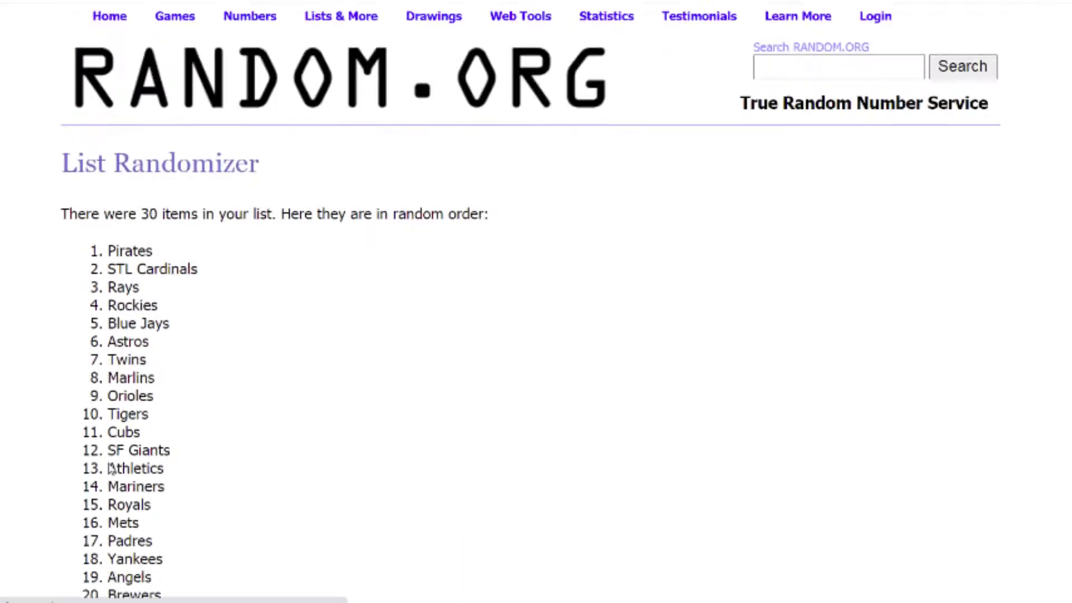
{"action": "scroll", "coordinate": [110, 469], "scroll_direction": "down", "scroll_amount": 8}
{"action": "left_click", "coordinate": [92, 468]}
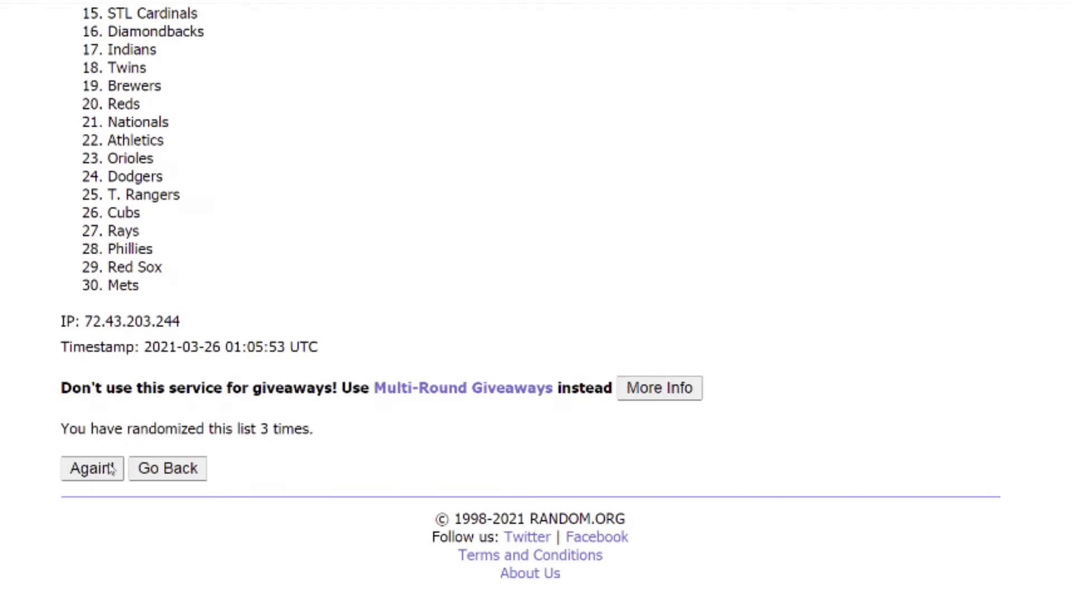
{"action": "left_click", "coordinate": [110, 469]}
{"action": "scroll", "coordinate": [110, 468], "scroll_direction": "down", "scroll_amount": 8}
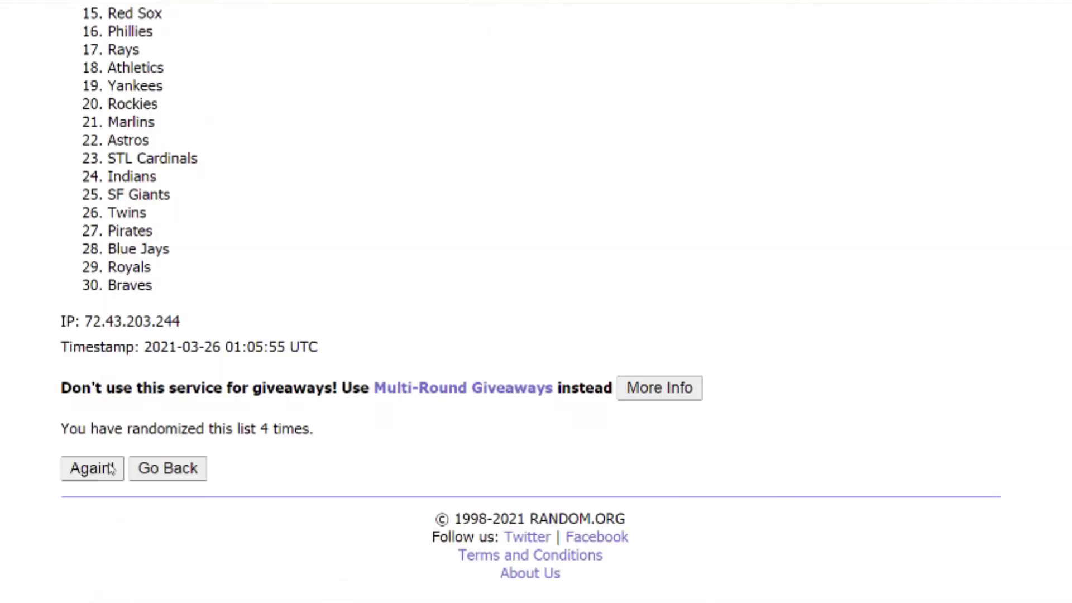
{"action": "left_click", "coordinate": [93, 468]}
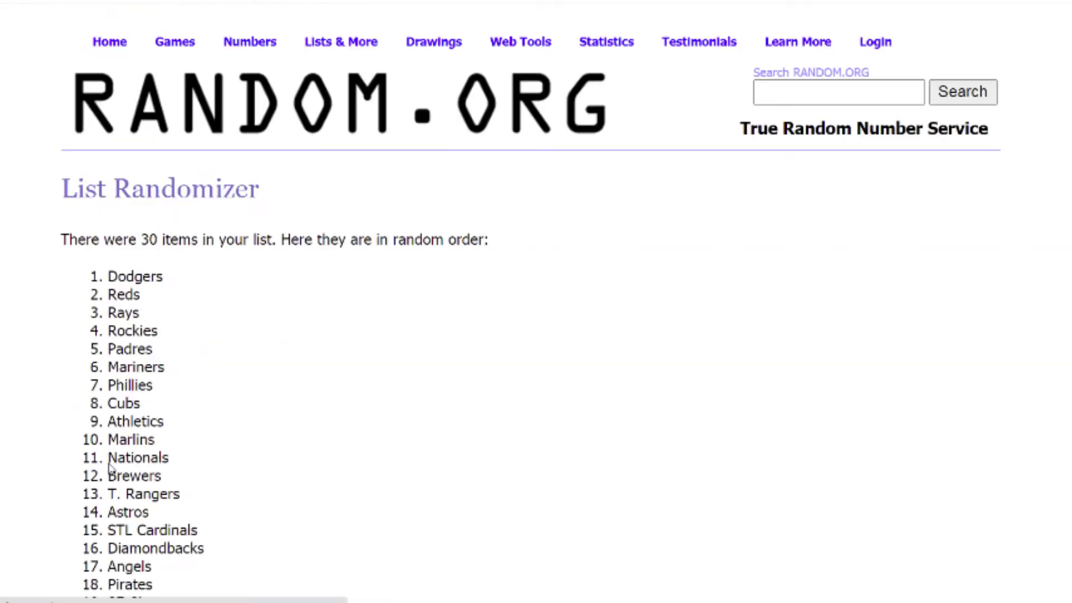
{"action": "scroll", "coordinate": [110, 469], "scroll_direction": "down", "scroll_amount": 8}
{"action": "left_click", "coordinate": [92, 468]}
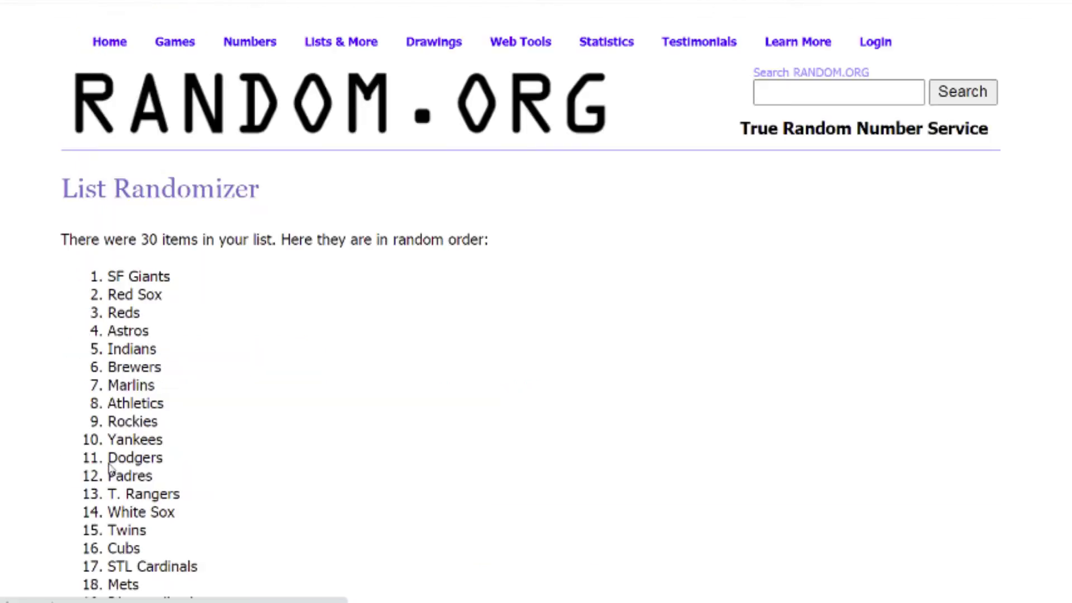
{"action": "scroll", "coordinate": [110, 469], "scroll_direction": "down", "scroll_amount": 8}
{"action": "left_click", "coordinate": [92, 468]}
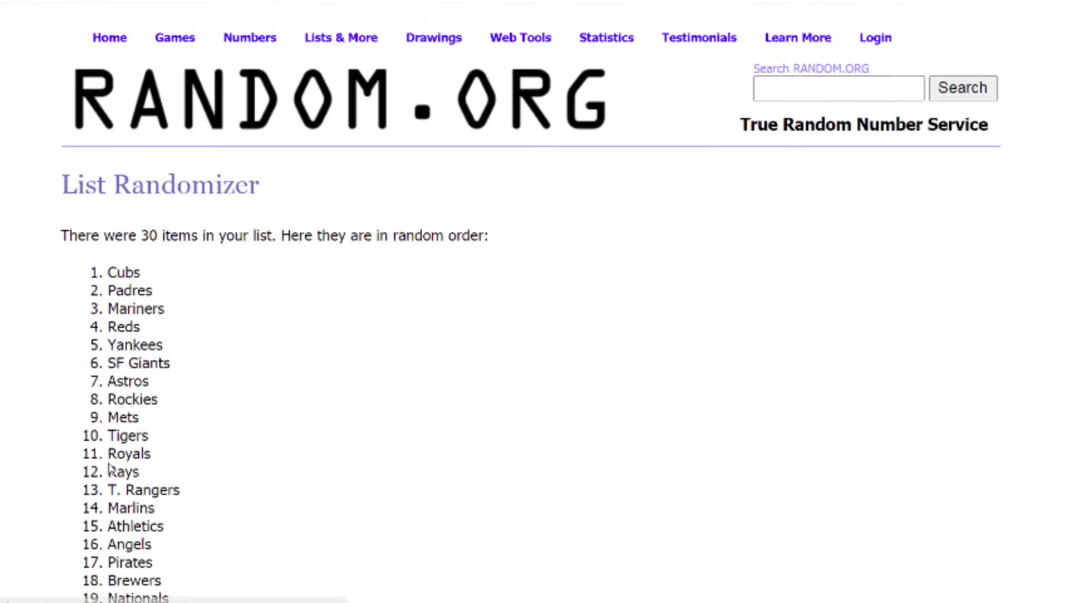
{"action": "scroll", "coordinate": [110, 470], "scroll_direction": "down", "scroll_amount": 7}
{"action": "scroll", "coordinate": [110, 470], "scroll_direction": "down", "scroll_amount": 1}
{"action": "left_click", "coordinate": [110, 469]}
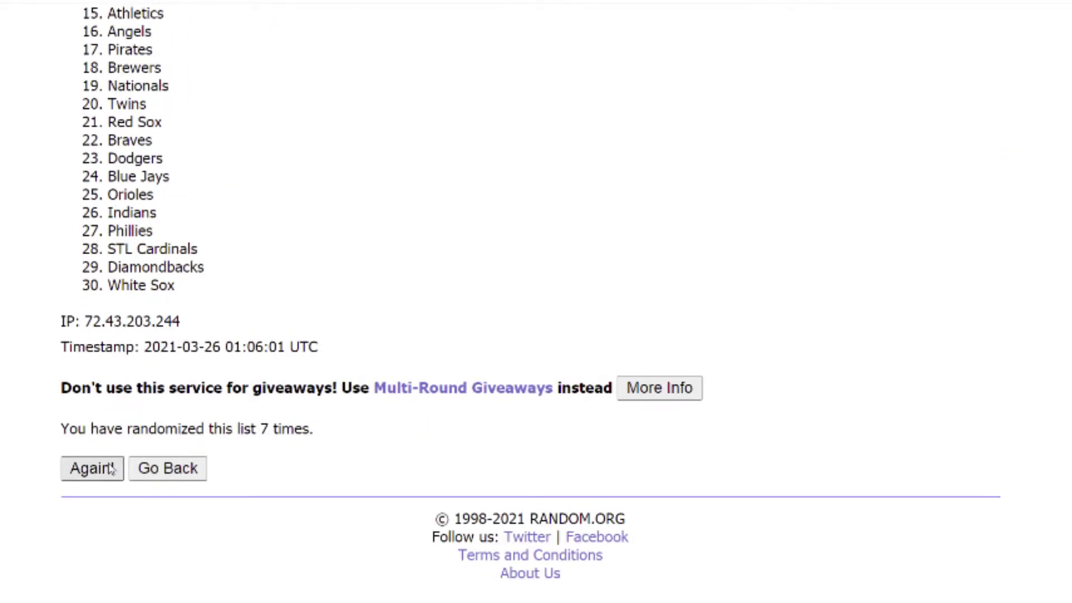
{"action": "scroll", "coordinate": [112, 469], "scroll_direction": "down", "scroll_amount": 4}
{"action": "scroll", "coordinate": [110, 469], "scroll_direction": "down", "scroll_amount": 4}
{"action": "left_click", "coordinate": [110, 469]}
Copy all 30 randomized baseball teams and paste them into column G of the Google Sheets spreadsheet
{"action": "left_click_drag", "start_coordinate": [110, 276], "coordinate": [228, 355]}
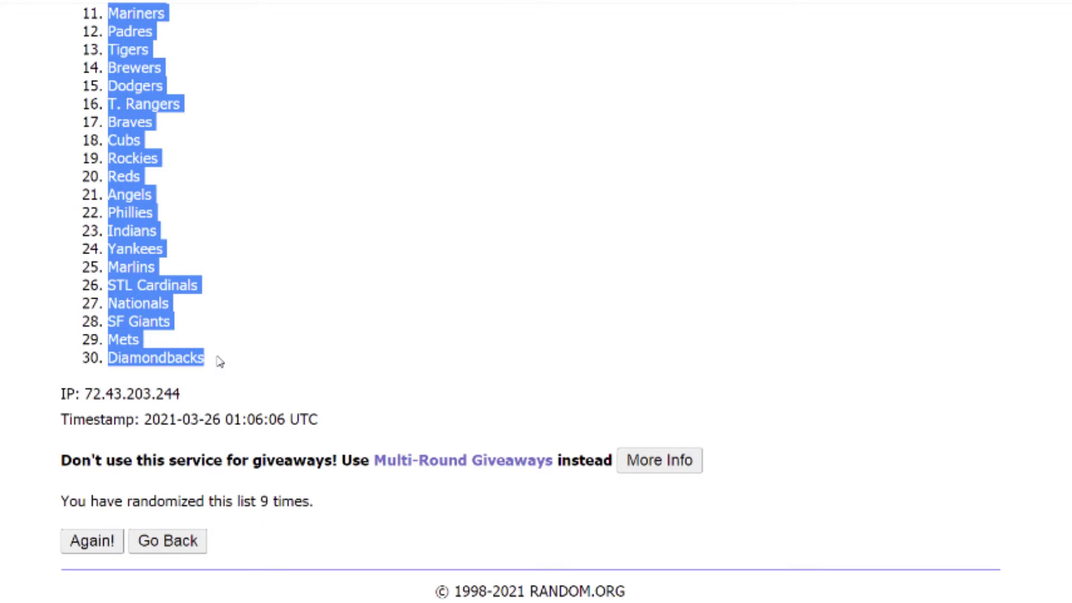
{"action": "key", "text": "alt+Tab"}
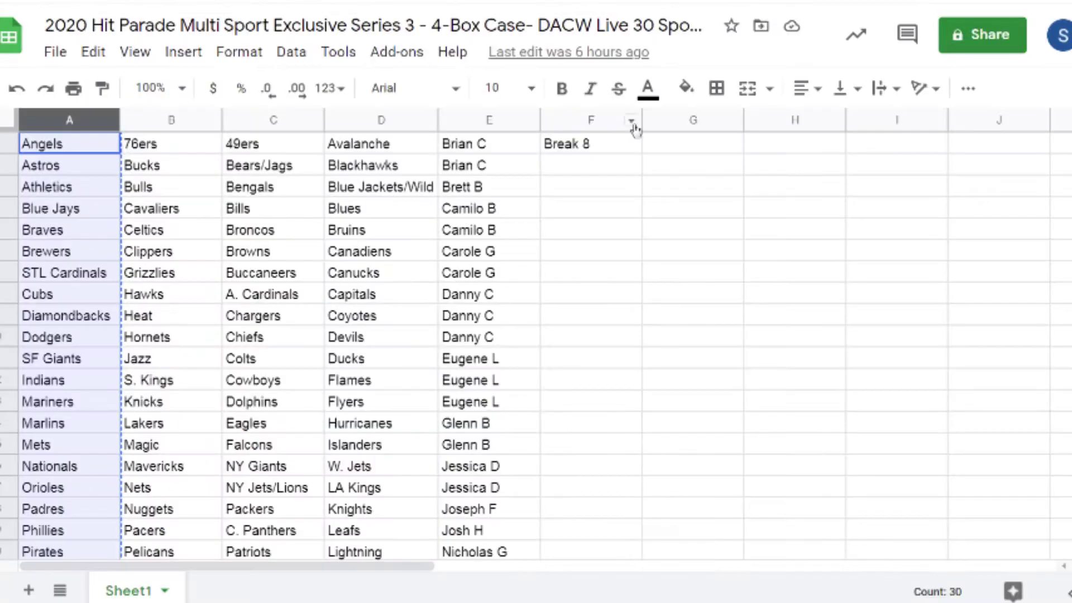
{"action": "left_click", "coordinate": [692, 120]}
{"action": "key", "text": "ctrl+v"}
Copy the basketball teams in column B, switch to RANDOM.ORG's Dice Roller and roll two dice
{"action": "left_click", "coordinate": [213, 127]}
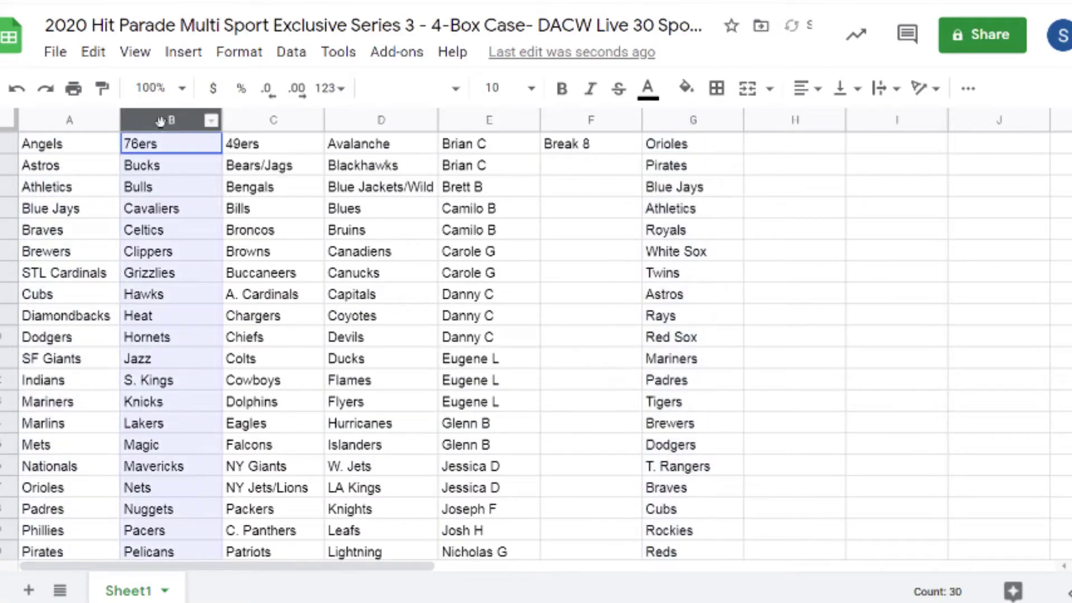
{"action": "key", "text": "alt+Tab"}
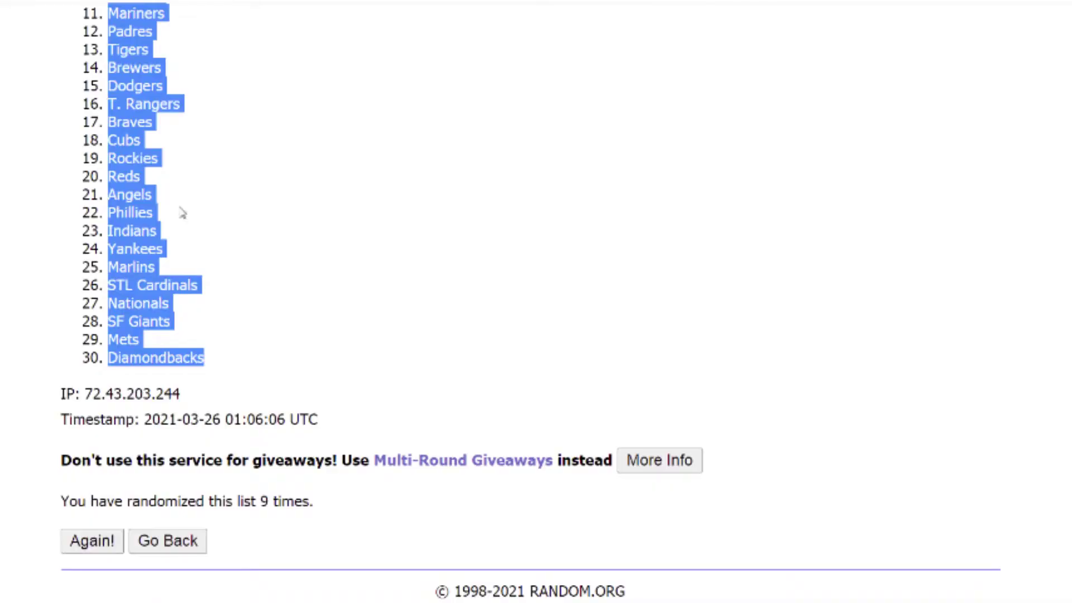
{"action": "scroll", "coordinate": [179, 213], "scroll_direction": "up", "scroll_amount": 10}
{"action": "mouse_move", "coordinate": [166, 47]}
{"action": "left_click", "coordinate": [175, 137]}
{"action": "left_click", "coordinate": [98, 350]}
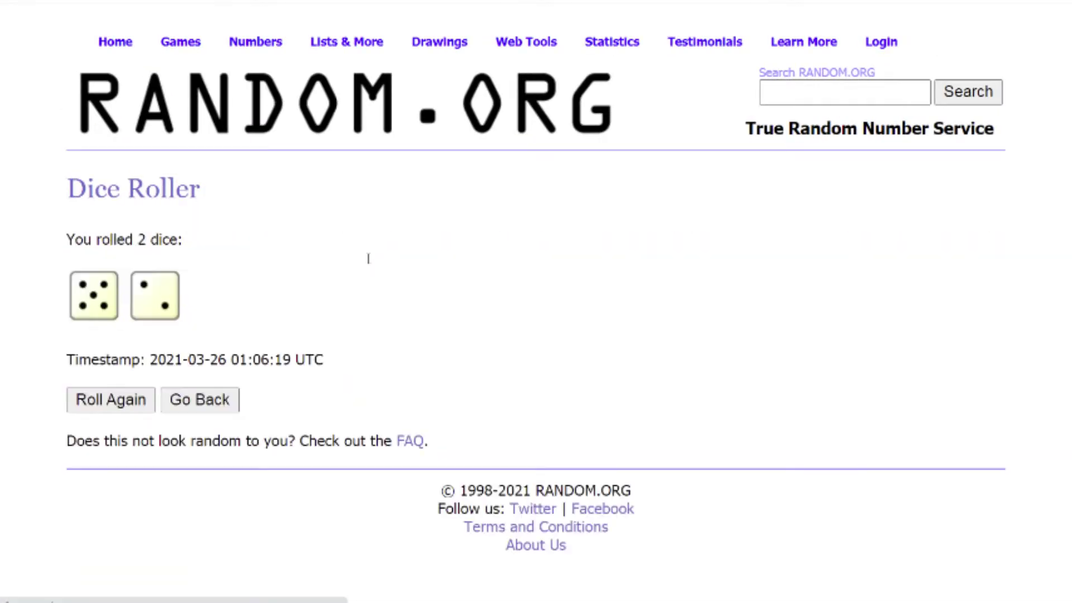
Paste the basketball teams into the List Randomizer and randomize the list seven times
{"action": "left_click", "coordinate": [354, 69]}
{"action": "scroll", "coordinate": [5, 481], "scroll_direction": "down", "scroll_amount": 3}
{"action": "scroll", "coordinate": [6, 481], "scroll_direction": "down", "scroll_amount": 2}
{"action": "left_click", "coordinate": [107, 468]}
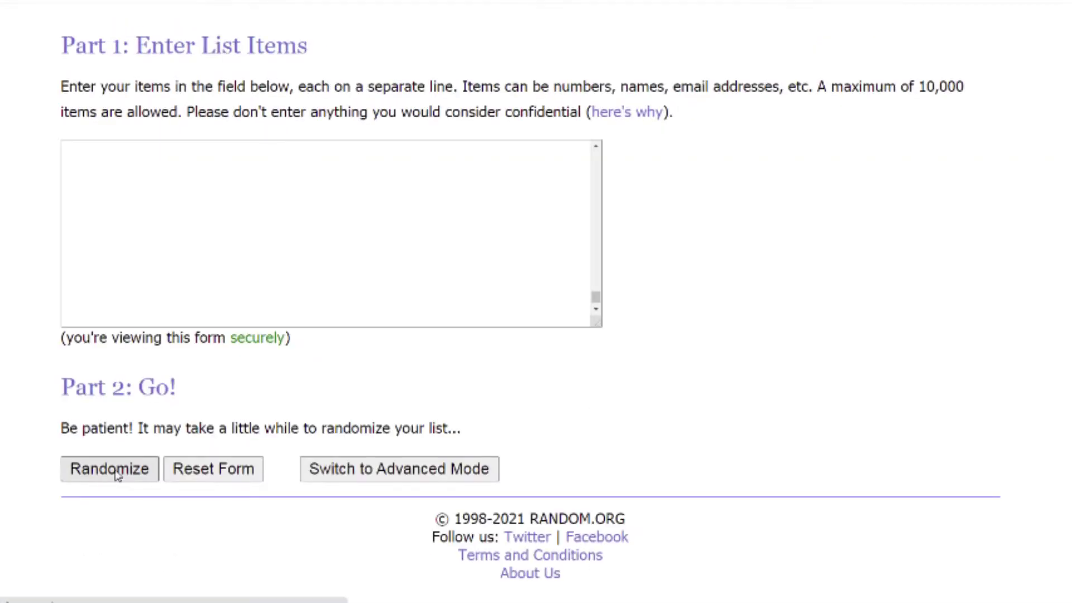
{"action": "left_click", "coordinate": [92, 469]}
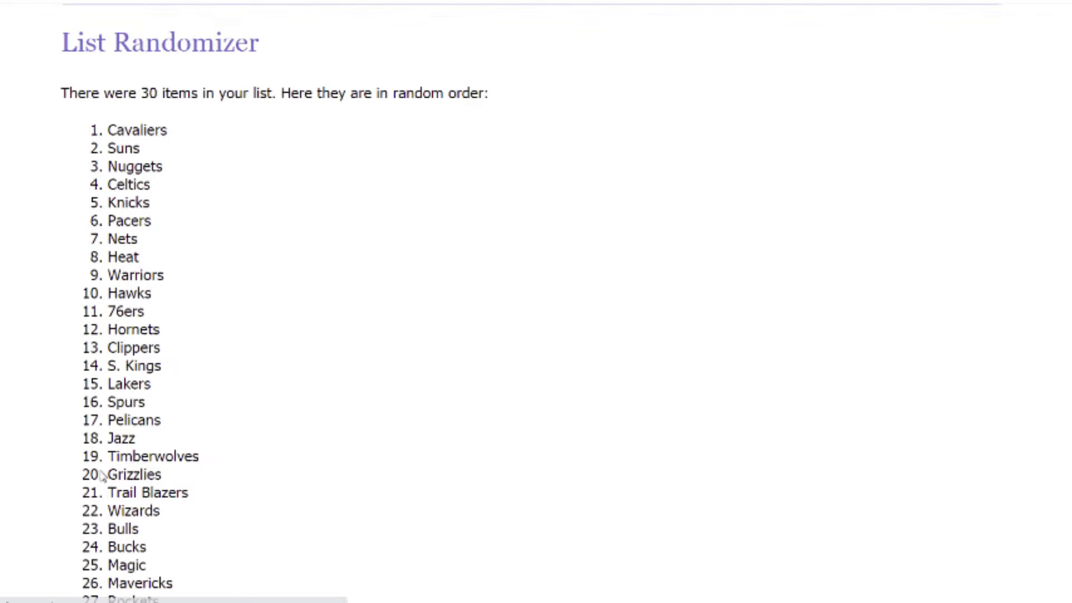
{"action": "left_click", "coordinate": [92, 469]}
{"action": "left_click", "coordinate": [102, 474]}
{"action": "left_click", "coordinate": [101, 474]}
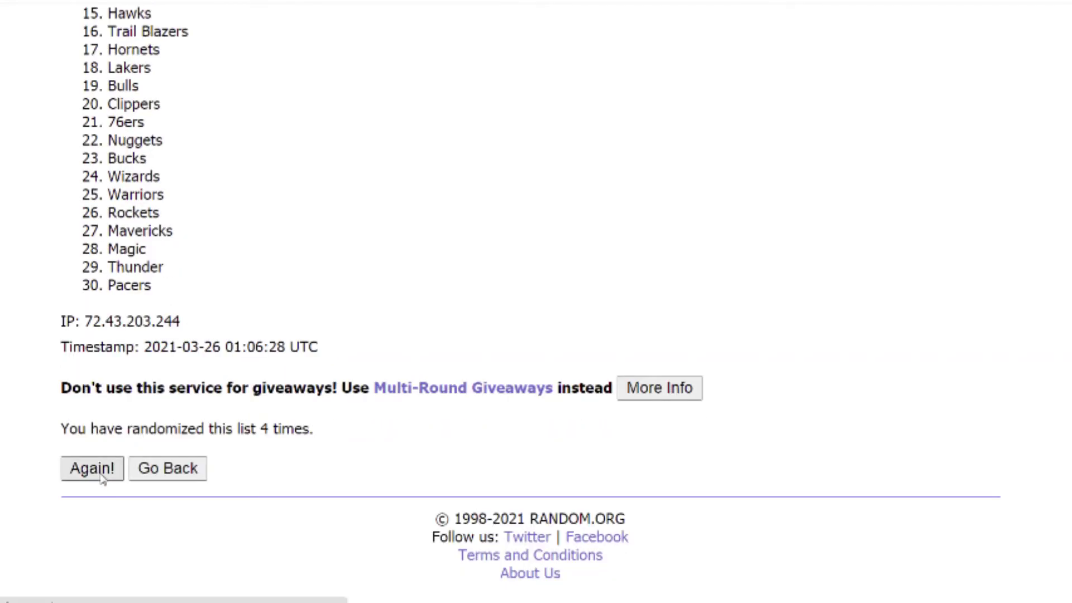
{"action": "left_click", "coordinate": [101, 474]}
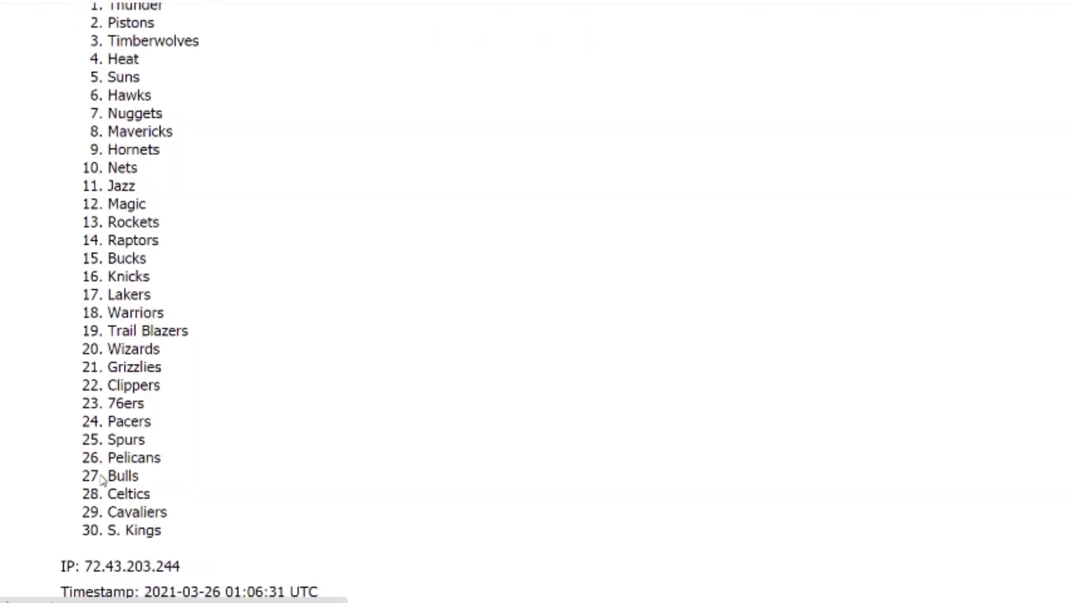
{"action": "left_click", "coordinate": [106, 476]}
Copy the full randomized basketball list and paste it into column H of the Google Sheets spreadsheet
{"action": "left_click_drag", "start_coordinate": [107, 275], "coordinate": [128, 586]}
{"action": "left_click_drag", "start_coordinate": [184, 356], "coordinate": [107, 273]}
{"action": "key", "text": "alt+Tab"}
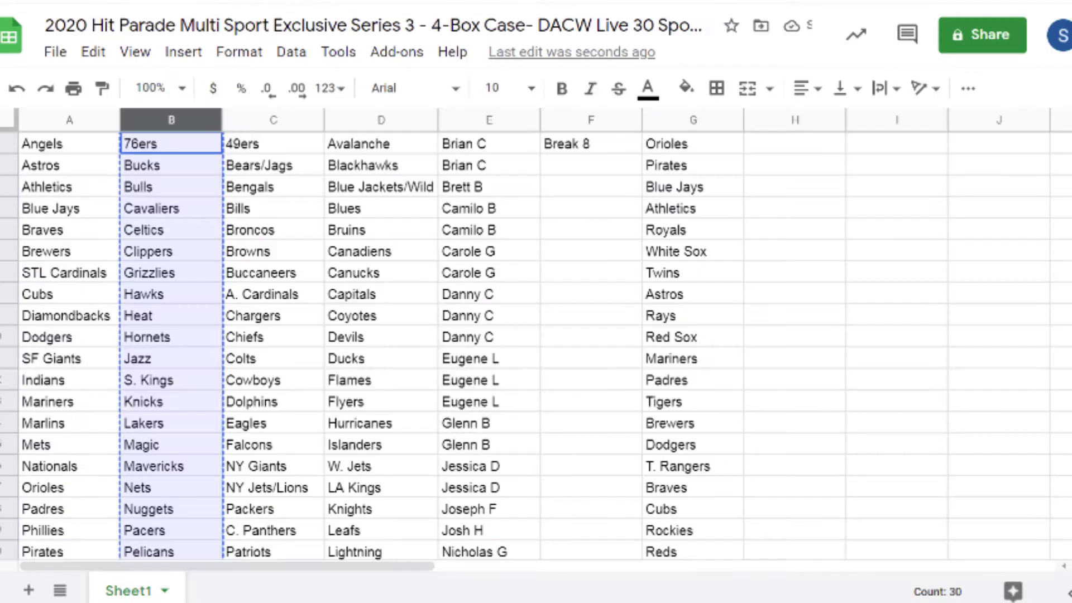
{"action": "left_click", "coordinate": [787, 144]}
{"action": "key", "text": "ctrl+v"}
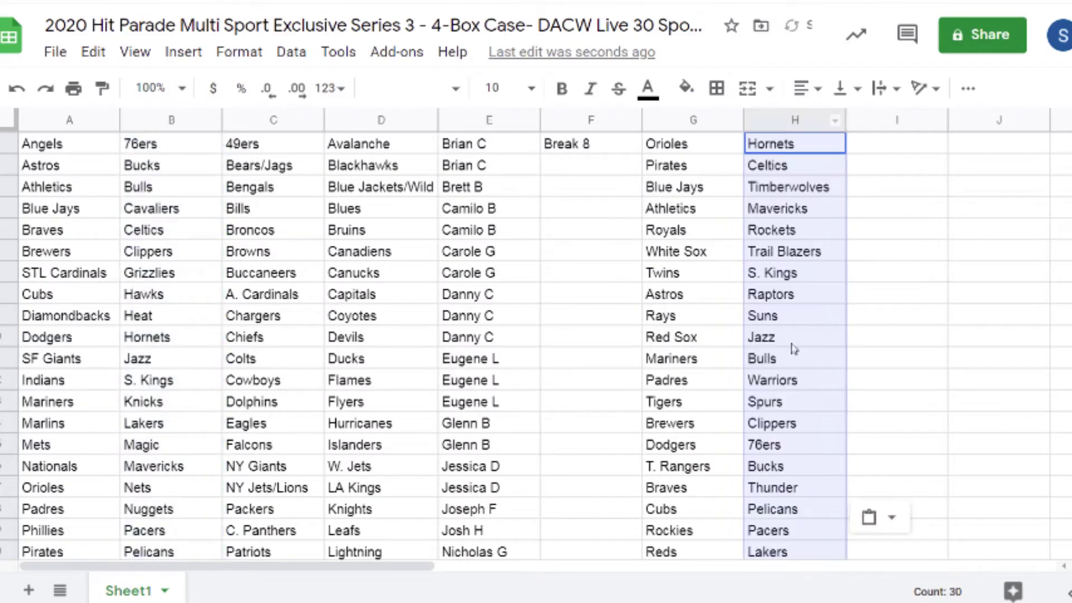
Copy the football teams in column C and roll two dice in RANDOM.ORG's Dice Roller
{"action": "left_click", "coordinate": [262, 119]}
{"action": "key", "text": "ctrl+c"}
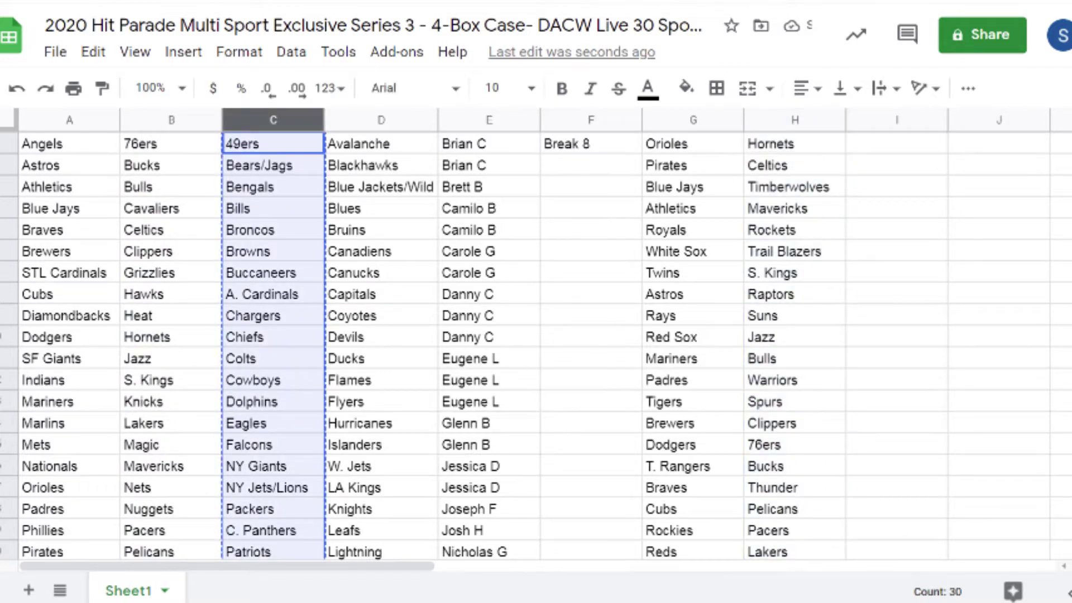
{"action": "key", "text": "alt+Tab"}
{"action": "mouse_move", "coordinate": [249, 43]}
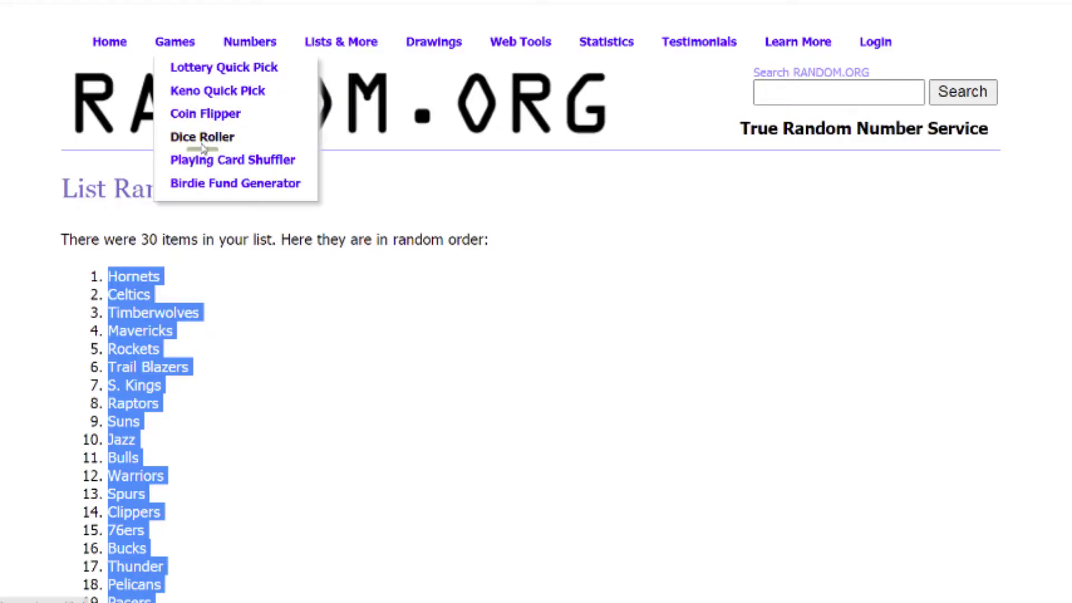
{"action": "left_click", "coordinate": [193, 140]}
{"action": "left_click", "coordinate": [114, 349]}
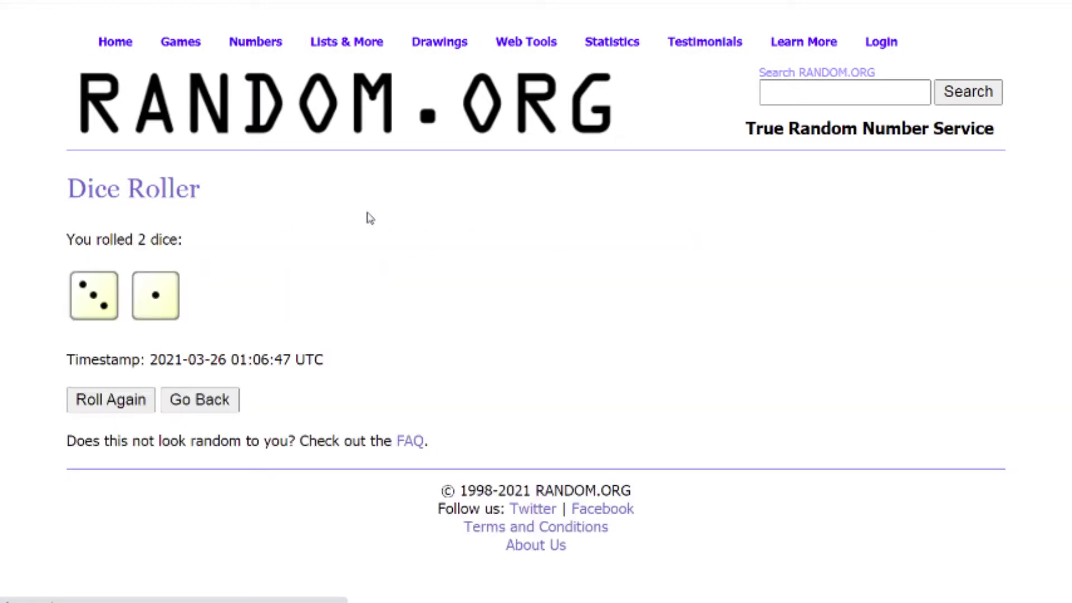
Paste the football teams into the List Randomizer and randomize the list four times
{"action": "mouse_move", "coordinate": [337, 44]}
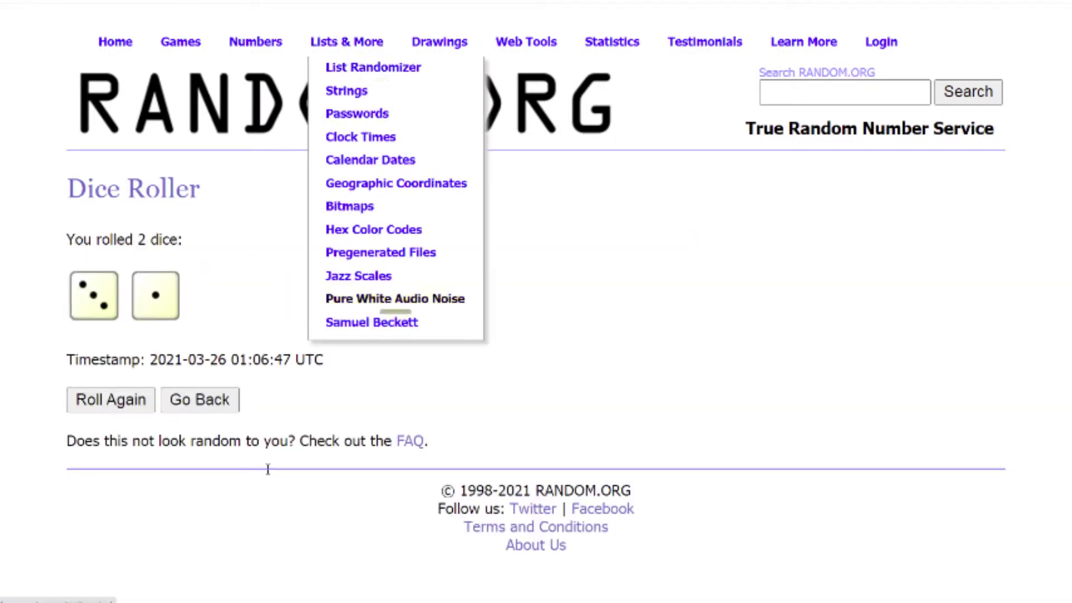
{"action": "left_click", "coordinate": [335, 66]}
{"action": "scroll", "coordinate": [127, 462], "scroll_direction": "down", "scroll_amount": 5}
{"action": "left_click", "coordinate": [75, 470]}
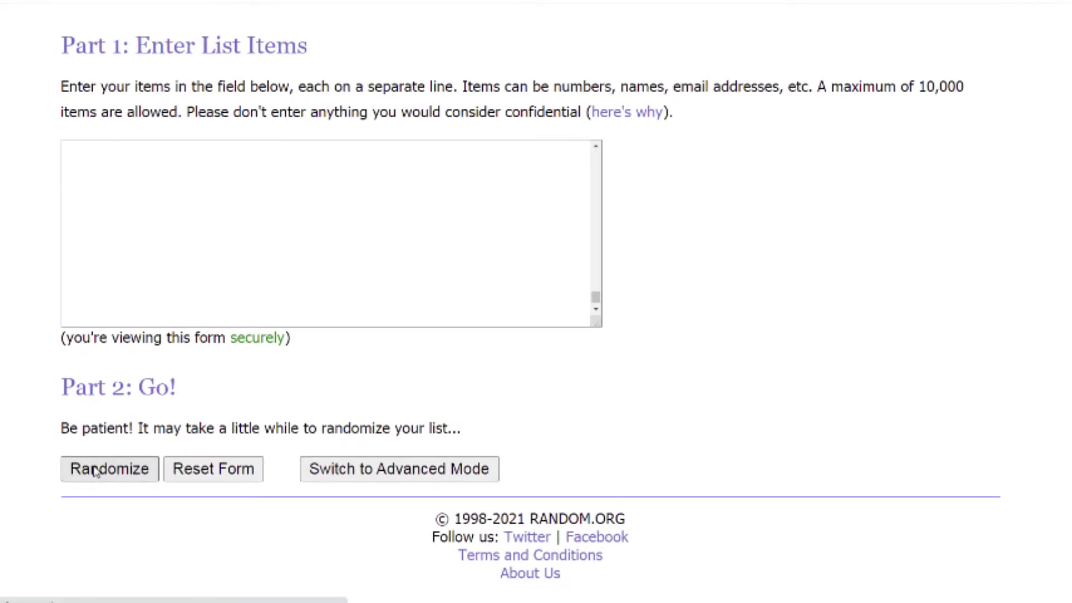
{"action": "scroll", "coordinate": [95, 472], "scroll_direction": "down", "scroll_amount": 9}
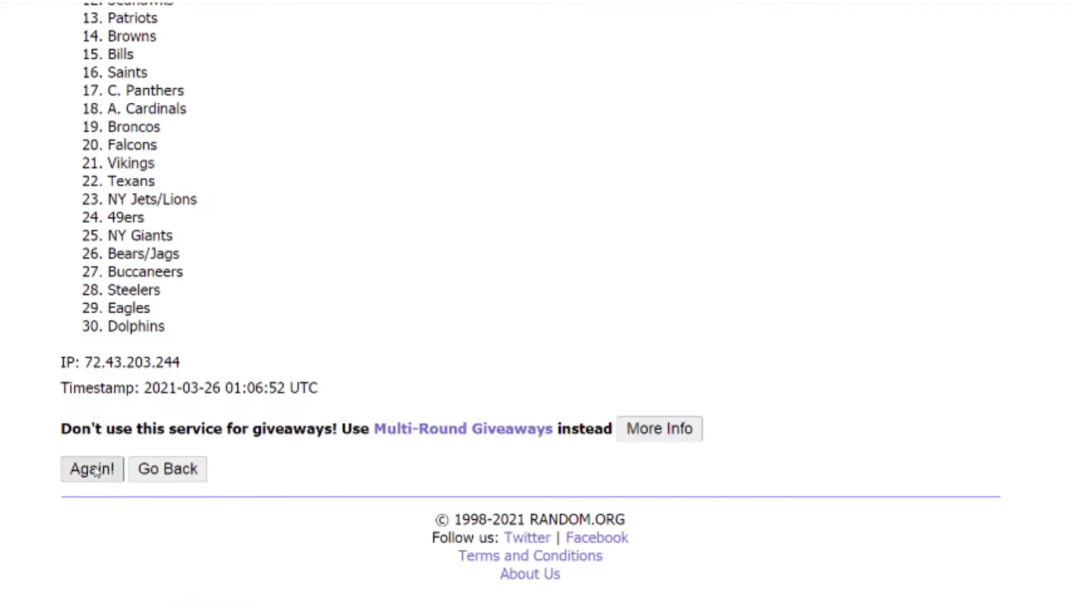
{"action": "left_click", "coordinate": [95, 472]}
{"action": "scroll", "coordinate": [95, 472], "scroll_direction": "down", "scroll_amount": 9}
{"action": "left_click", "coordinate": [94, 472]}
{"action": "scroll", "coordinate": [95, 472], "scroll_direction": "down", "scroll_amount": 9}
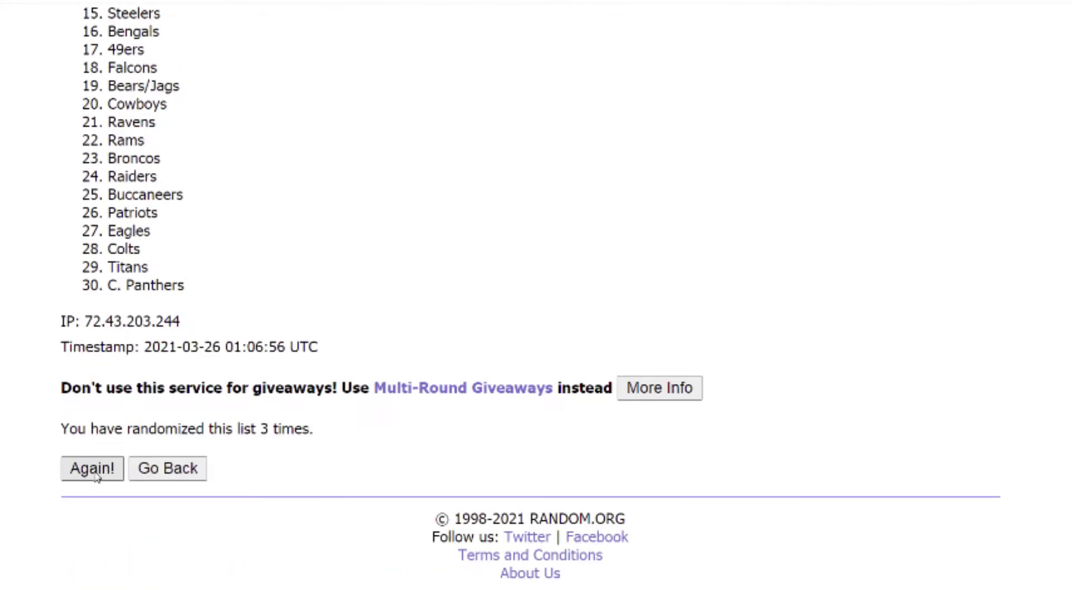
{"action": "left_click", "coordinate": [93, 469]}
Copy the full randomized football list and paste it into column I of the Google Sheets spreadsheet
{"action": "left_click_drag", "start_coordinate": [109, 271], "coordinate": [174, 285]}
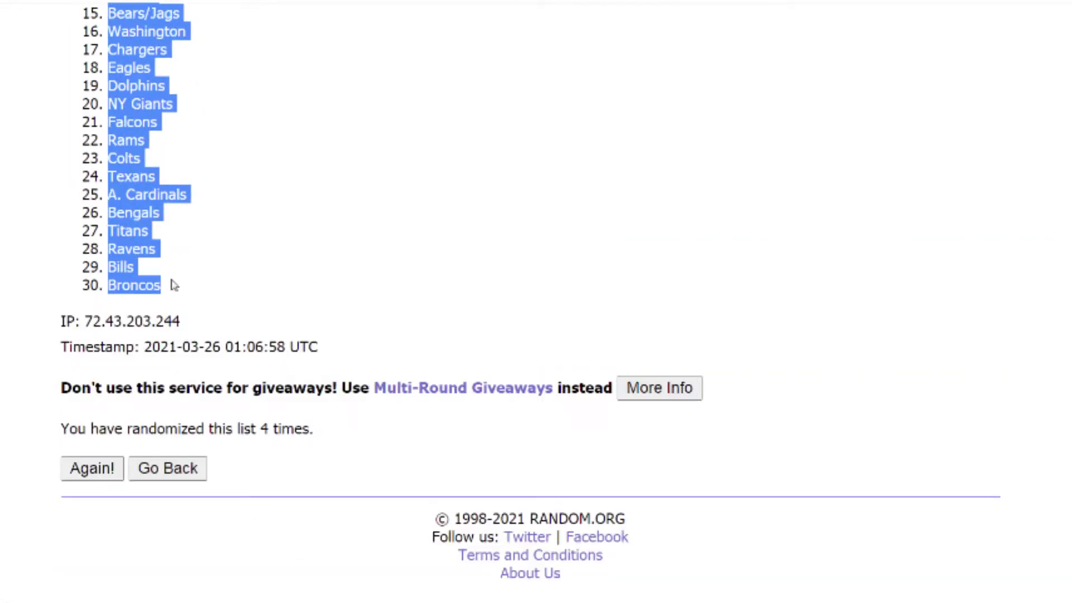
{"action": "key", "text": "ctrl+c"}
{"action": "key", "text": "alt+Tab"}
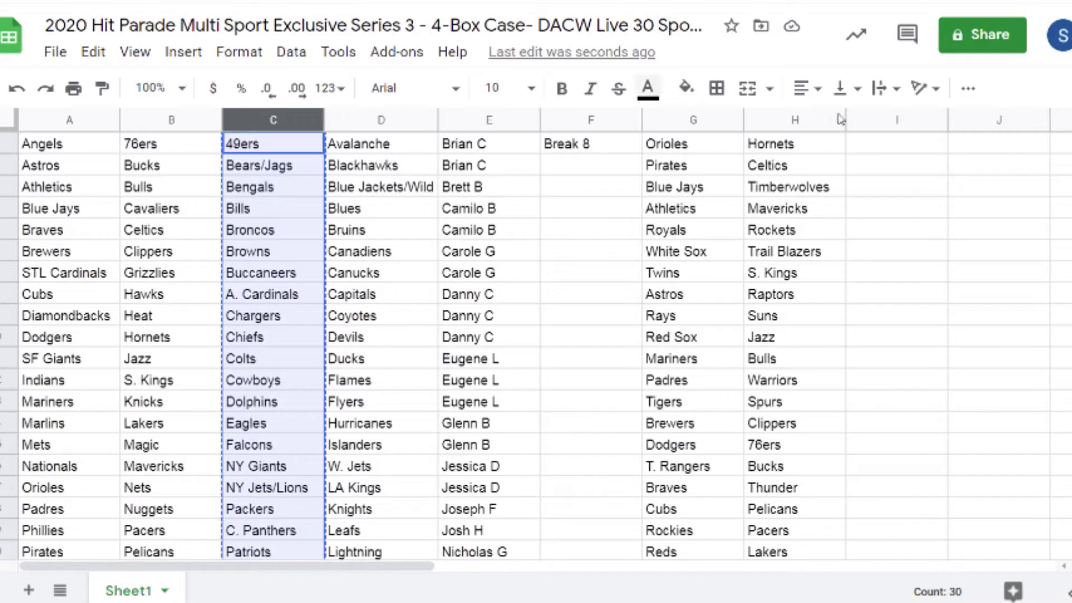
{"action": "left_click", "coordinate": [893, 144]}
{"action": "key", "text": "ctrl+v"}
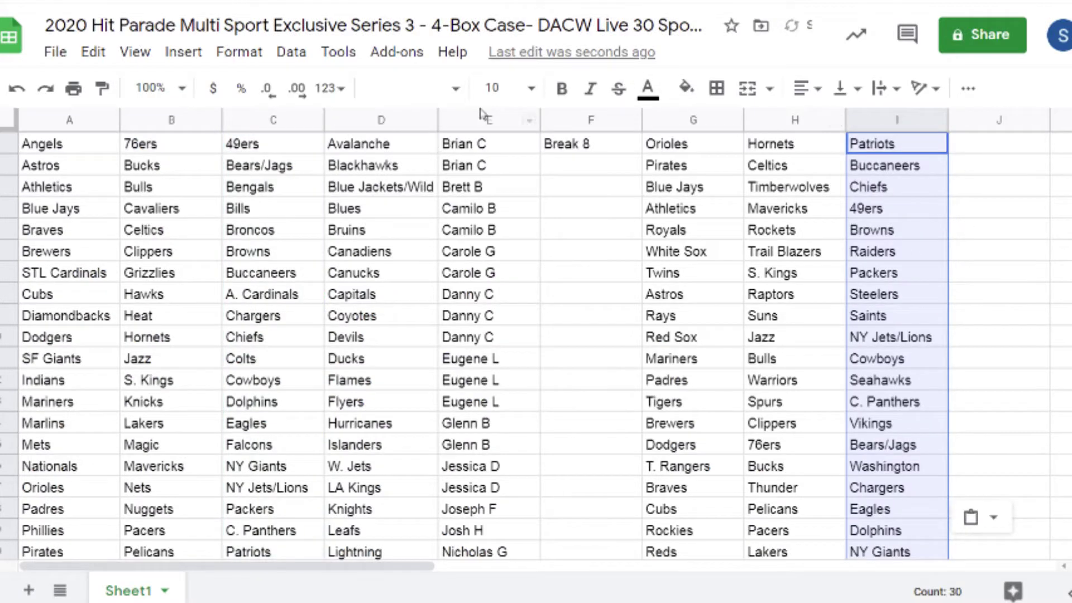
Copy the hockey teams in column D and roll two dice in RANDOM.ORG's Dice Roller
{"action": "left_click", "coordinate": [381, 120]}
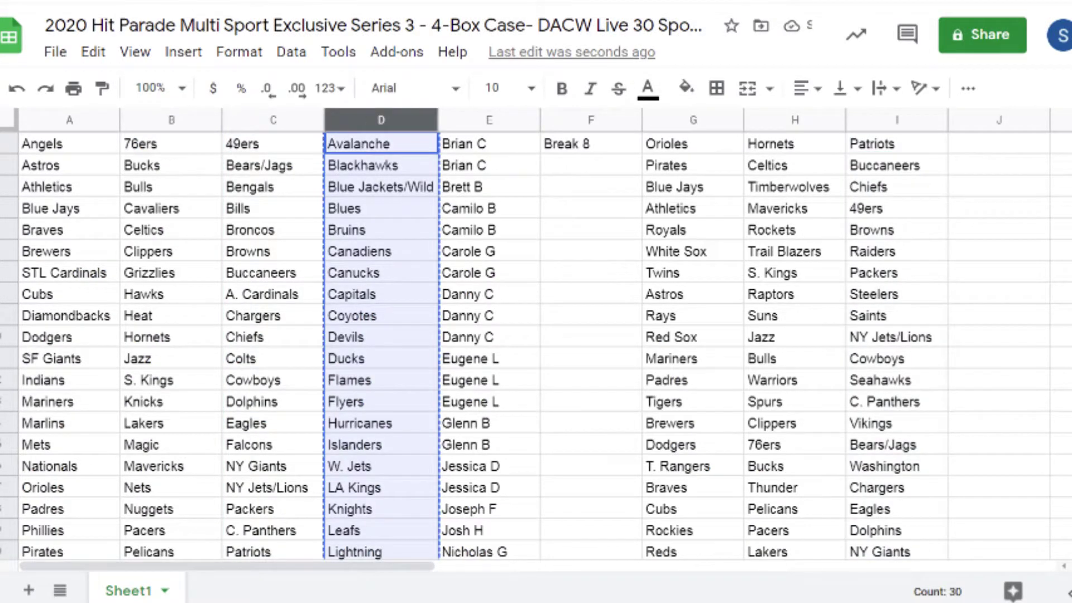
{"action": "key", "text": "alt+Tab"}
{"action": "scroll", "coordinate": [241, 163], "scroll_direction": "up", "scroll_amount": 10}
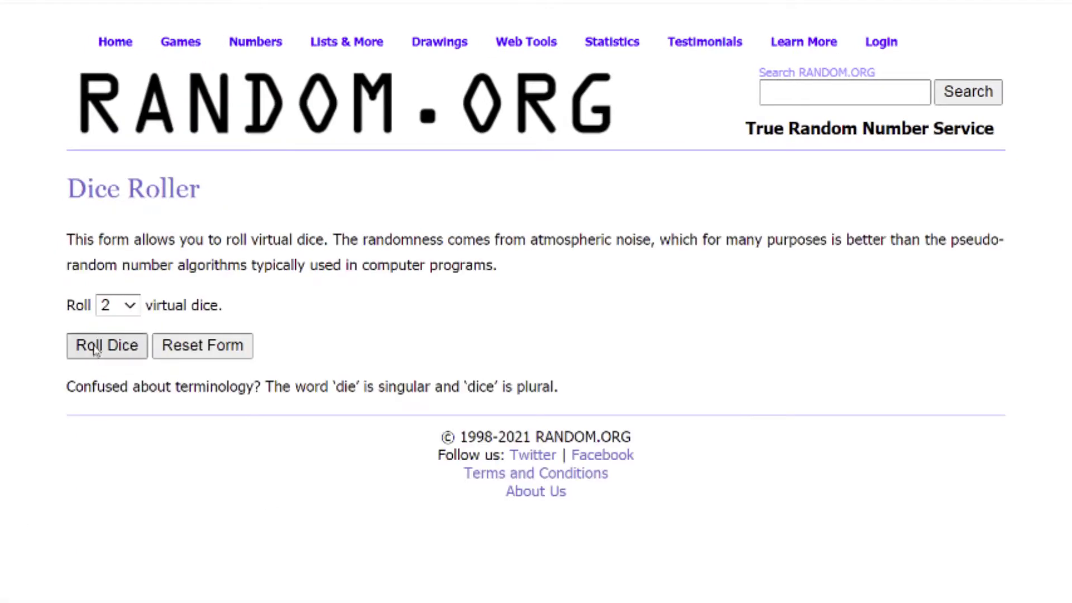
{"action": "left_click", "coordinate": [96, 344]}
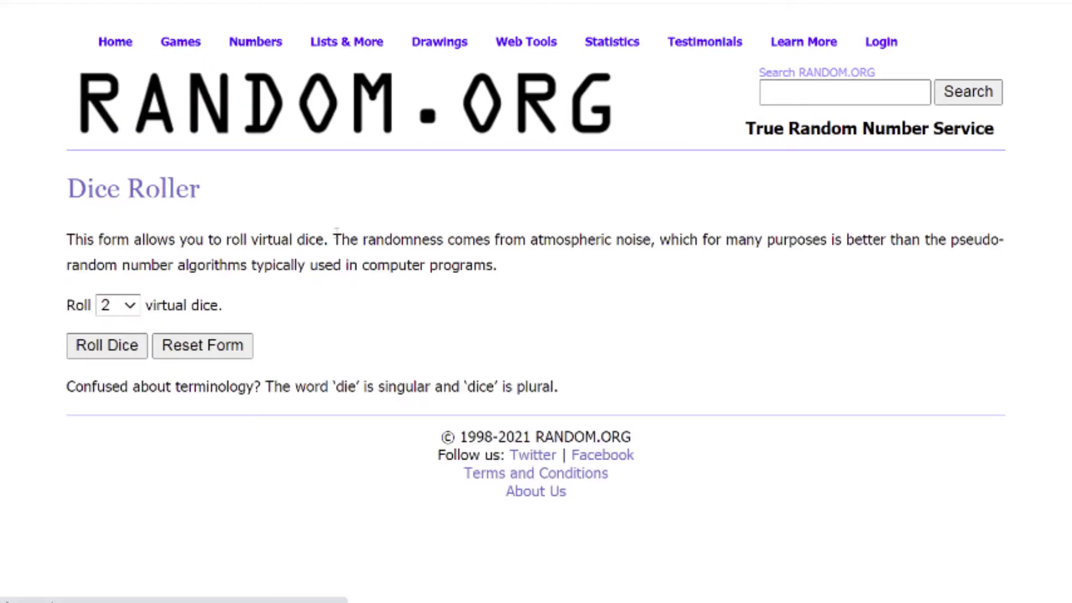
Paste the hockey teams into the List Randomizer and randomize the list eight times
{"action": "mouse_move", "coordinate": [347, 42]}
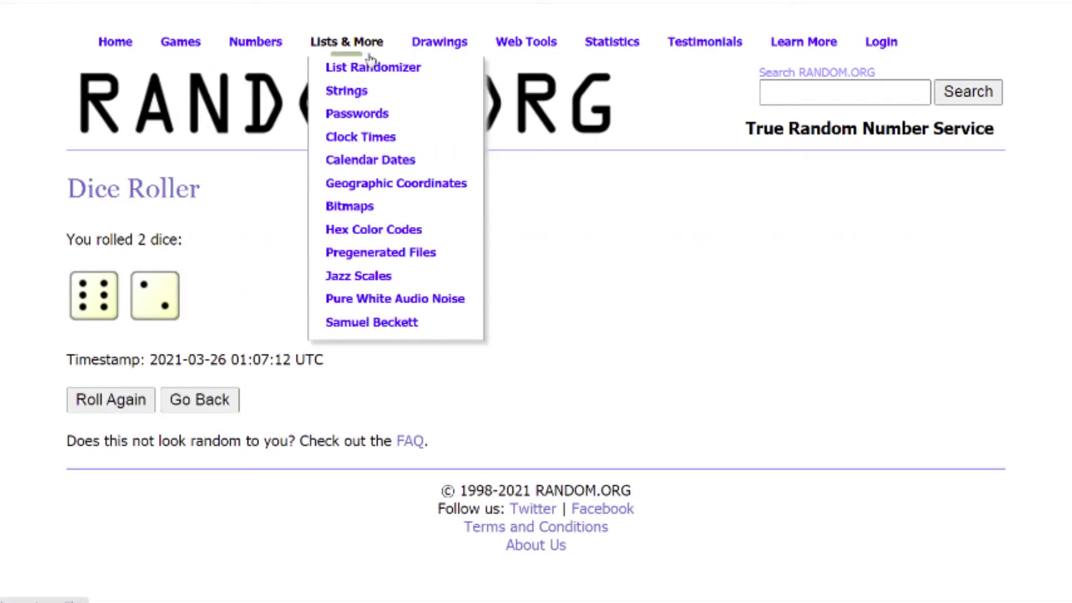
{"action": "left_click", "coordinate": [373, 74]}
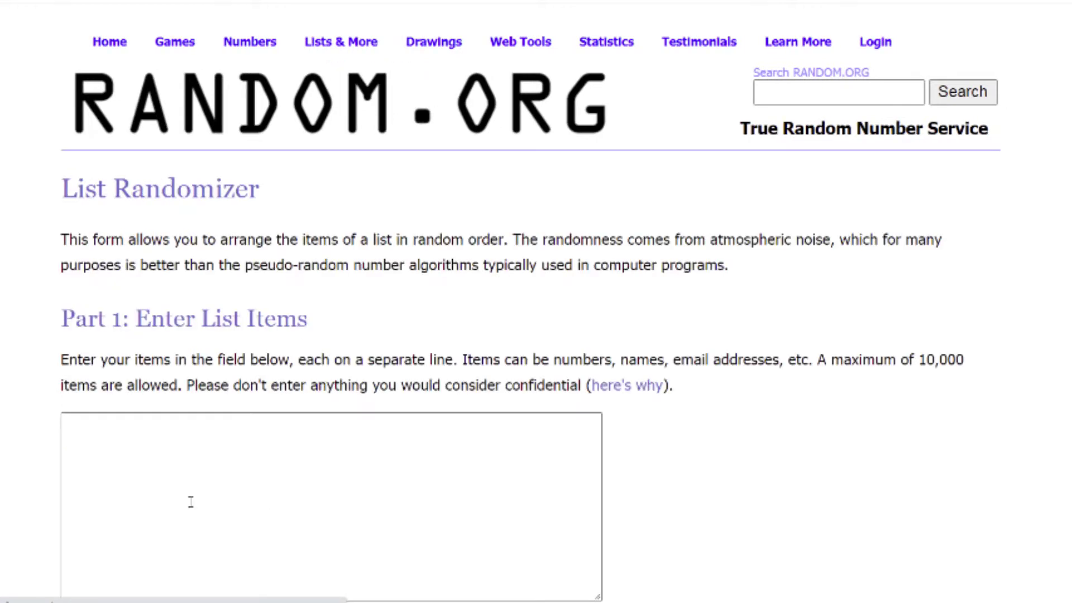
{"action": "scroll", "coordinate": [74, 548], "scroll_direction": "down", "scroll_amount": 5}
{"action": "left_click", "coordinate": [110, 468]}
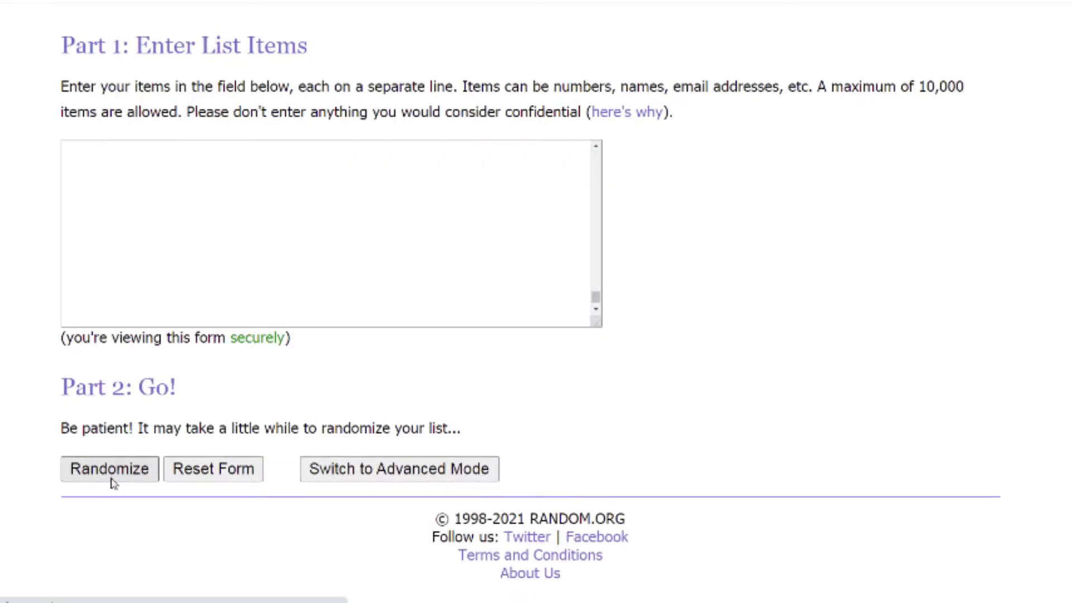
{"action": "scroll", "coordinate": [113, 483], "scroll_direction": "down", "scroll_amount": 8}
{"action": "left_click", "coordinate": [111, 480]}
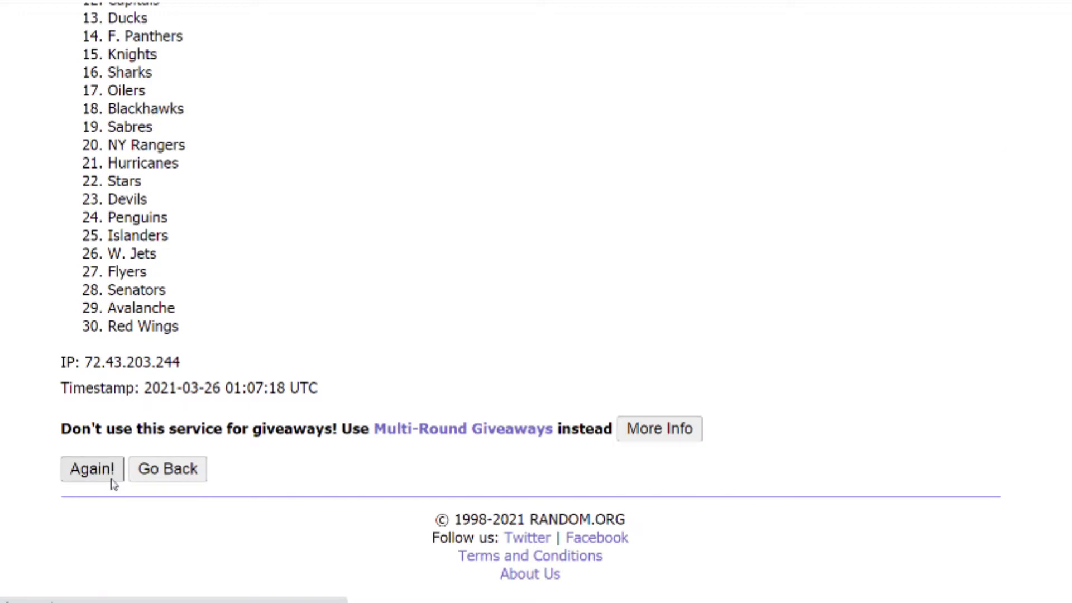
{"action": "scroll", "coordinate": [113, 483], "scroll_direction": "down", "scroll_amount": 8}
{"action": "left_click", "coordinate": [111, 479]}
{"action": "scroll", "coordinate": [114, 483], "scroll_direction": "down", "scroll_amount": 8}
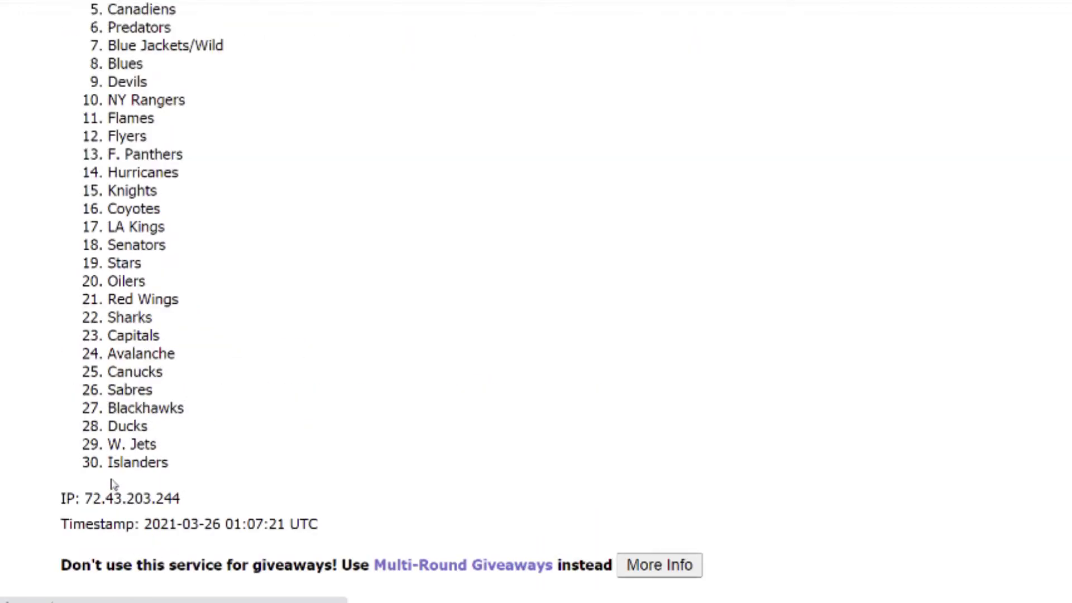
{"action": "left_click", "coordinate": [111, 478]}
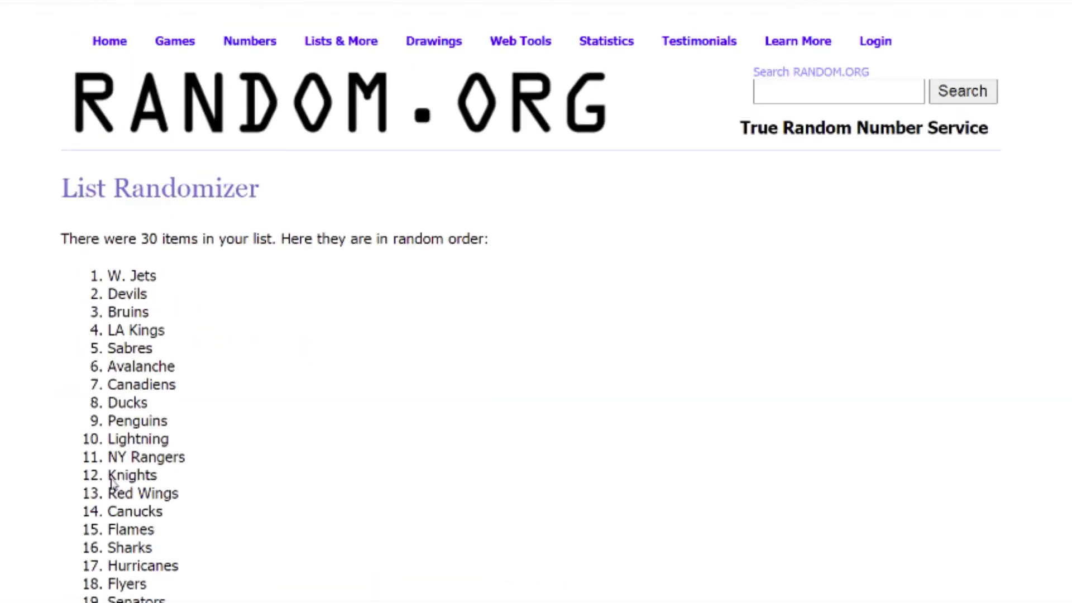
{"action": "scroll", "coordinate": [112, 482], "scroll_direction": "down", "scroll_amount": 8}
{"action": "left_click", "coordinate": [111, 479]}
{"action": "scroll", "coordinate": [112, 484], "scroll_direction": "down", "scroll_amount": 2}
{"action": "scroll", "coordinate": [111, 484], "scroll_direction": "down", "scroll_amount": 6}
{"action": "left_click", "coordinate": [111, 479]}
{"action": "scroll", "coordinate": [112, 480], "scroll_direction": "down", "scroll_amount": 8}
{"action": "left_click", "coordinate": [112, 481]}
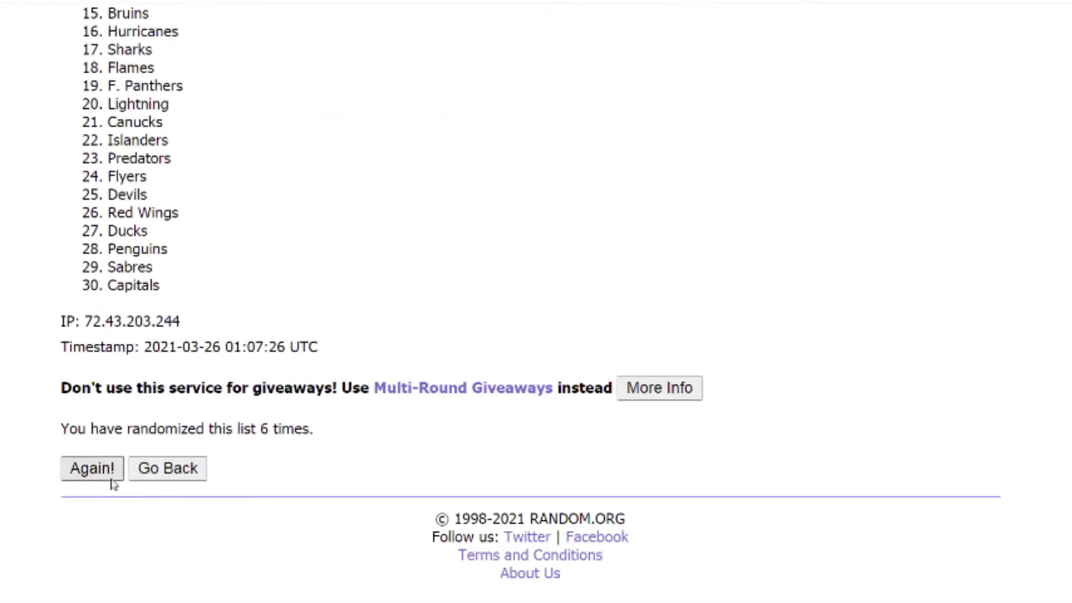
{"action": "left_click", "coordinate": [111, 484]}
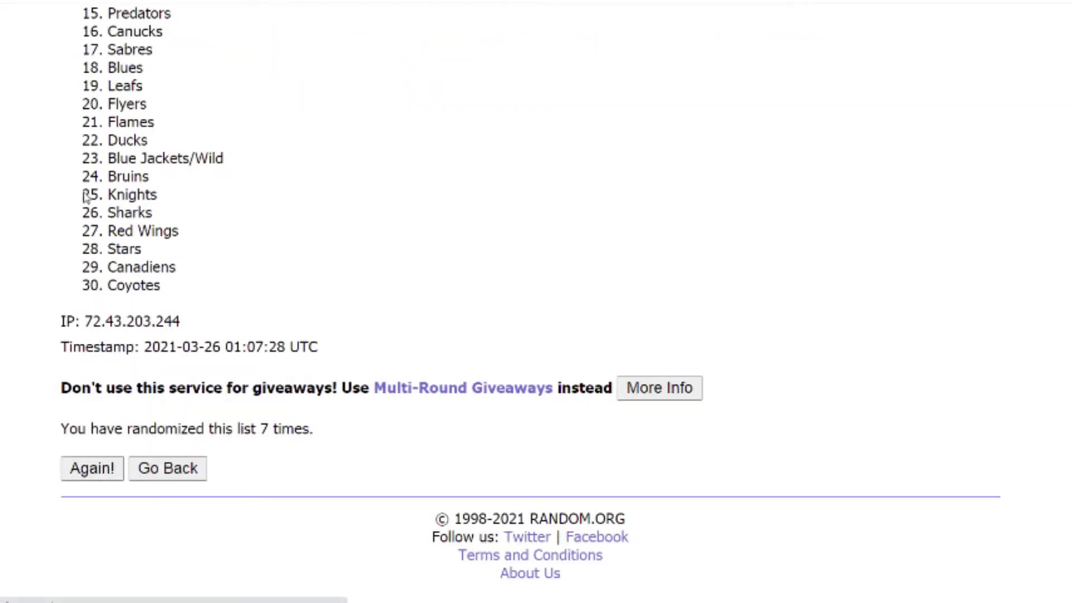
Copy the full randomized hockey list and paste it into column J of the Google Sheets spreadsheet
{"action": "left_click_drag", "start_coordinate": [106, 273], "coordinate": [190, 286]}
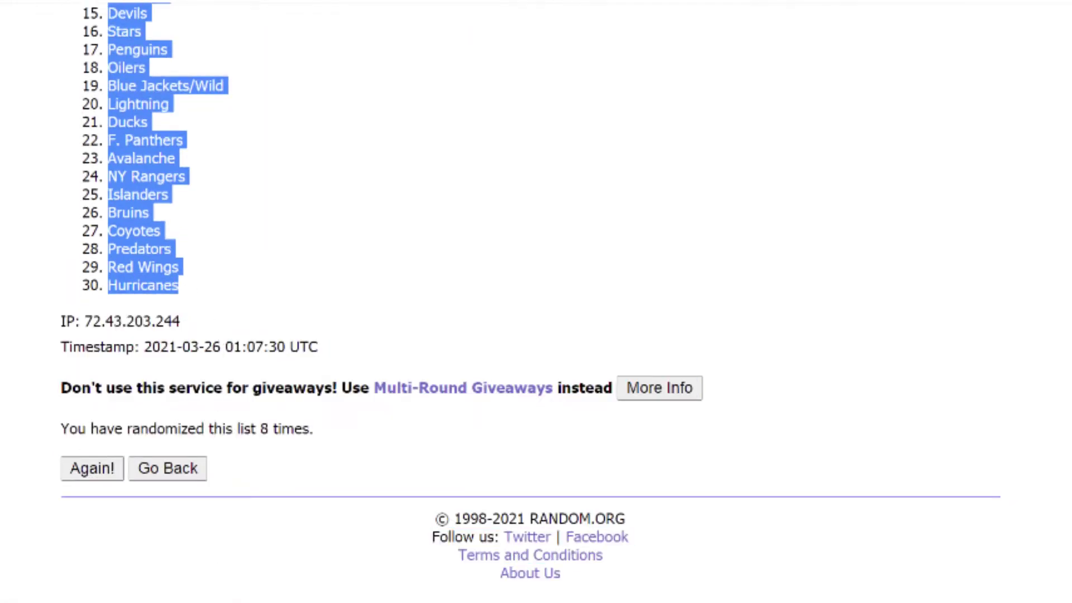
{"action": "key", "text": "alt+Tab"}
{"action": "left_click", "coordinate": [980, 122]}
{"action": "key", "text": "ctrl+v"}
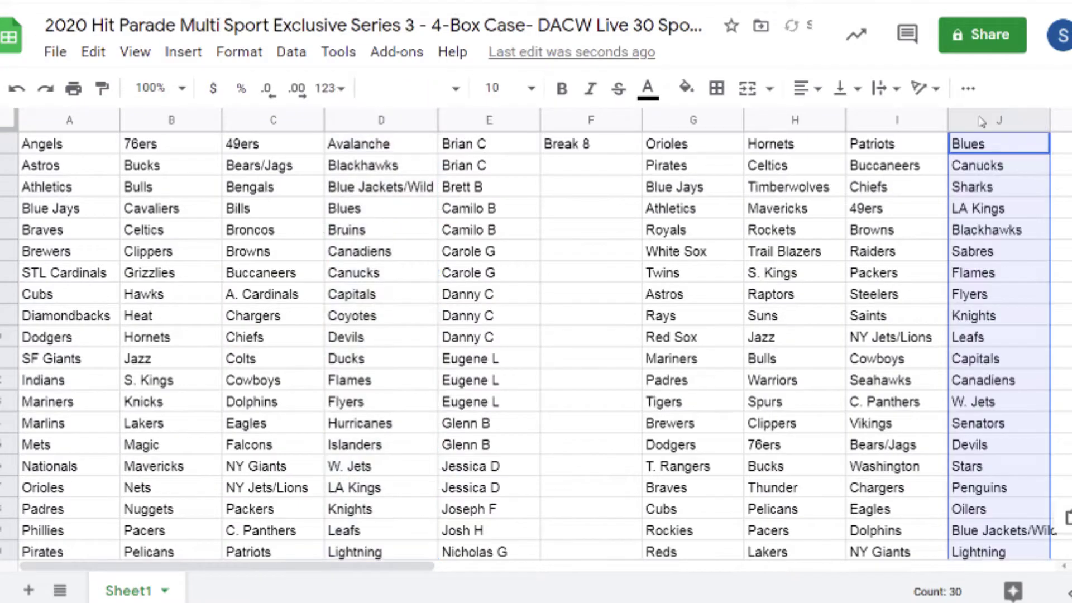
Copy the participant names in column E and roll two dice in RANDOM.ORG's Dice Roller
{"action": "left_click", "coordinate": [483, 119]}
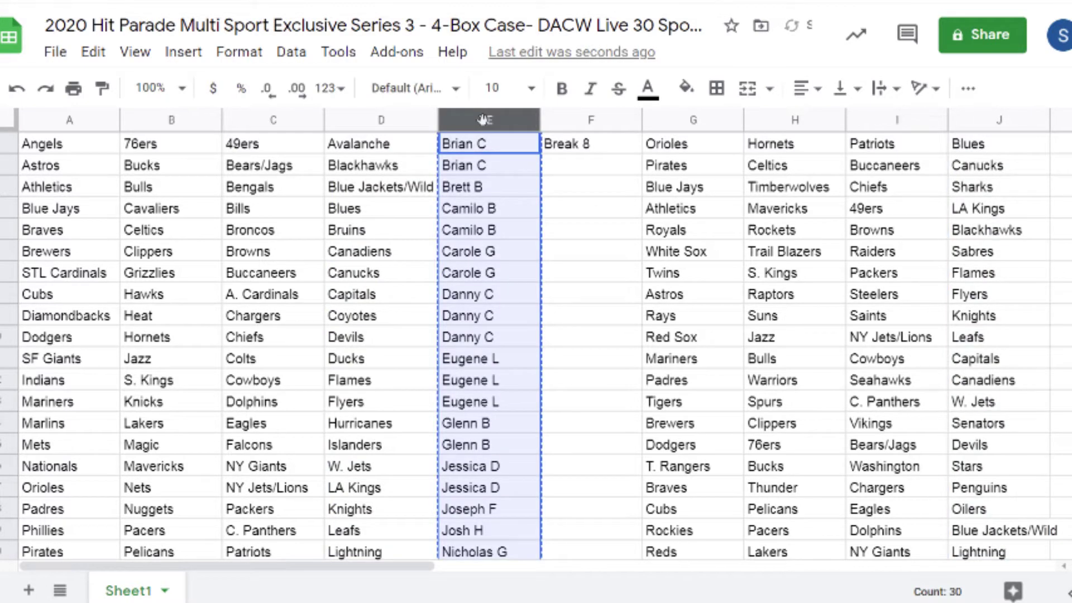
{"action": "key", "text": "alt+Tab"}
{"action": "scroll", "coordinate": [176, 148], "scroll_direction": "up", "scroll_amount": 6}
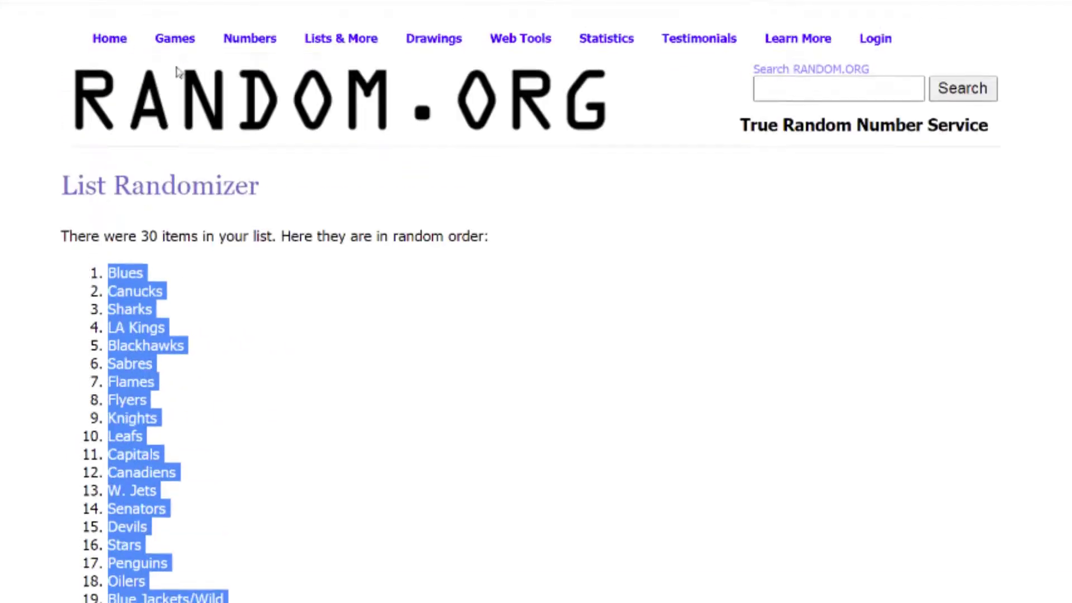
{"action": "mouse_move", "coordinate": [175, 43]}
{"action": "left_click", "coordinate": [202, 138]}
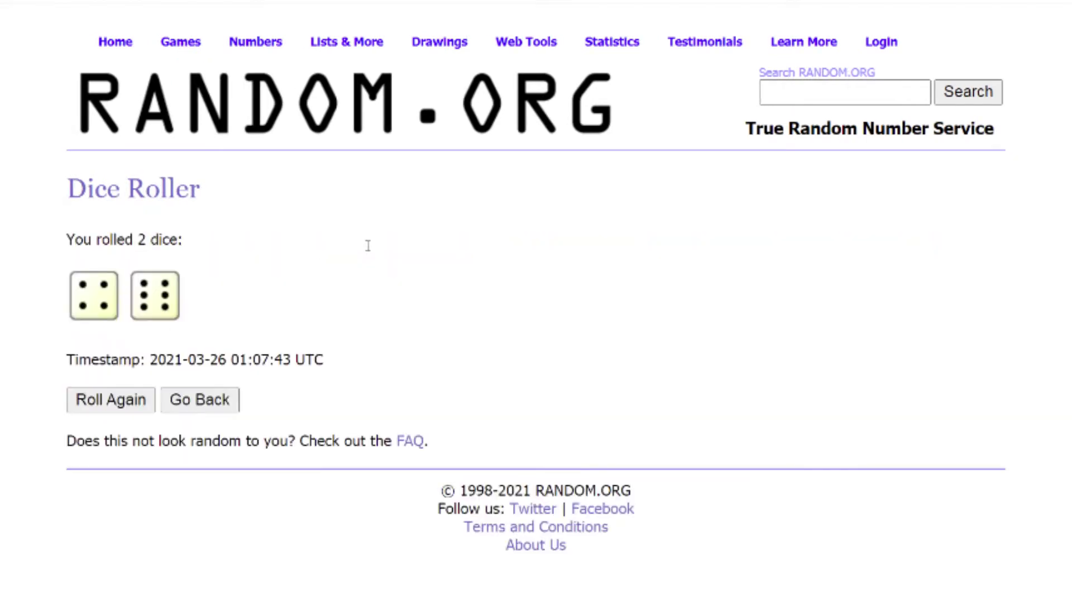
Paste the participant names into the List Randomizer and randomize the list ten times
{"action": "mouse_move", "coordinate": [346, 42]}
{"action": "left_click", "coordinate": [363, 67]}
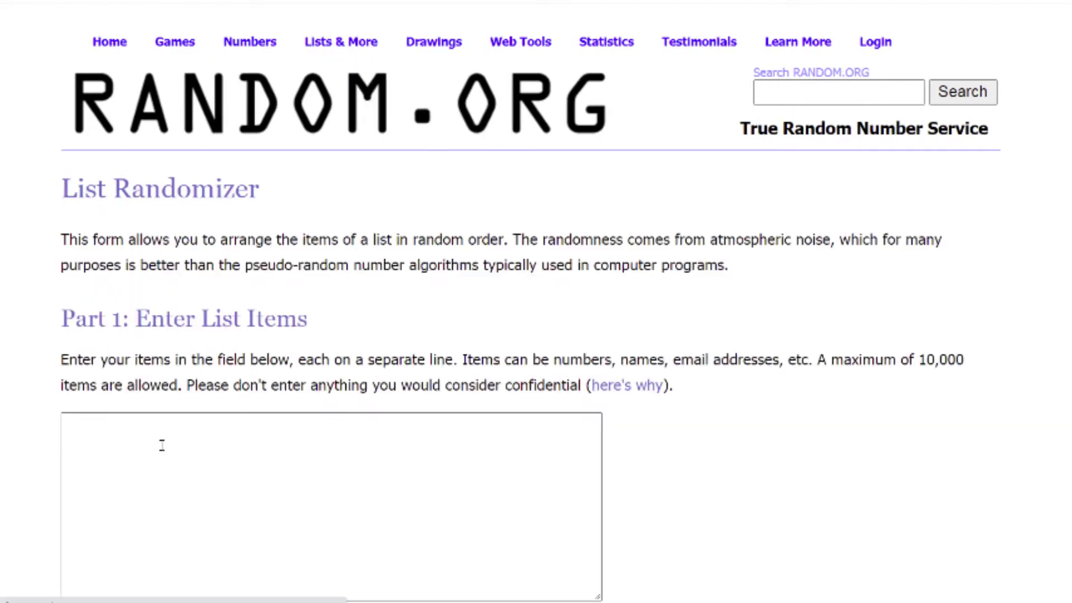
{"action": "scroll", "coordinate": [142, 457], "scroll_direction": "down", "scroll_amount": 4}
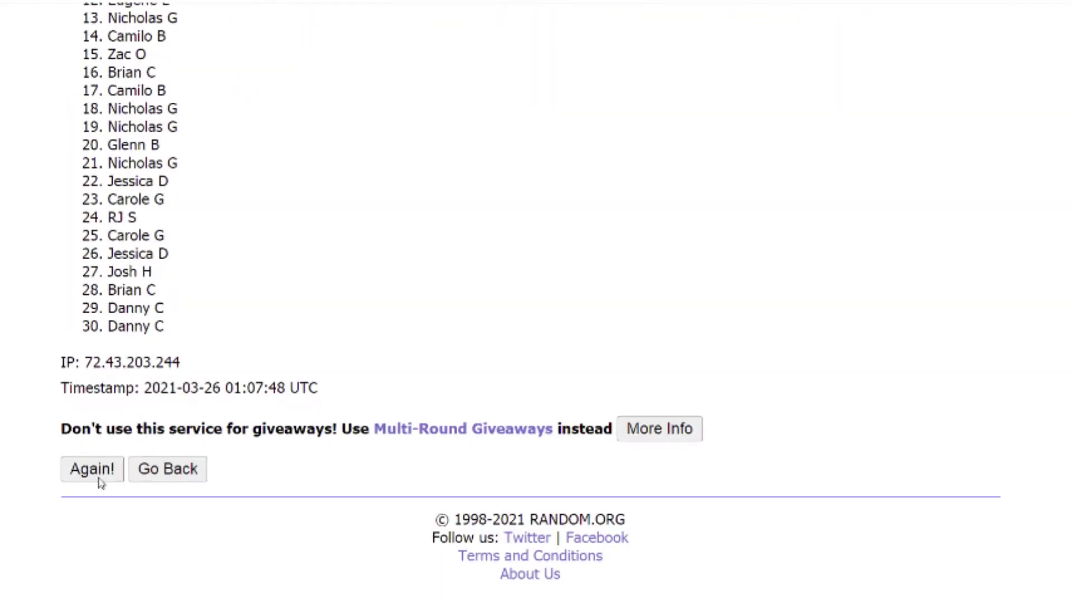
{"action": "left_click", "coordinate": [99, 479]}
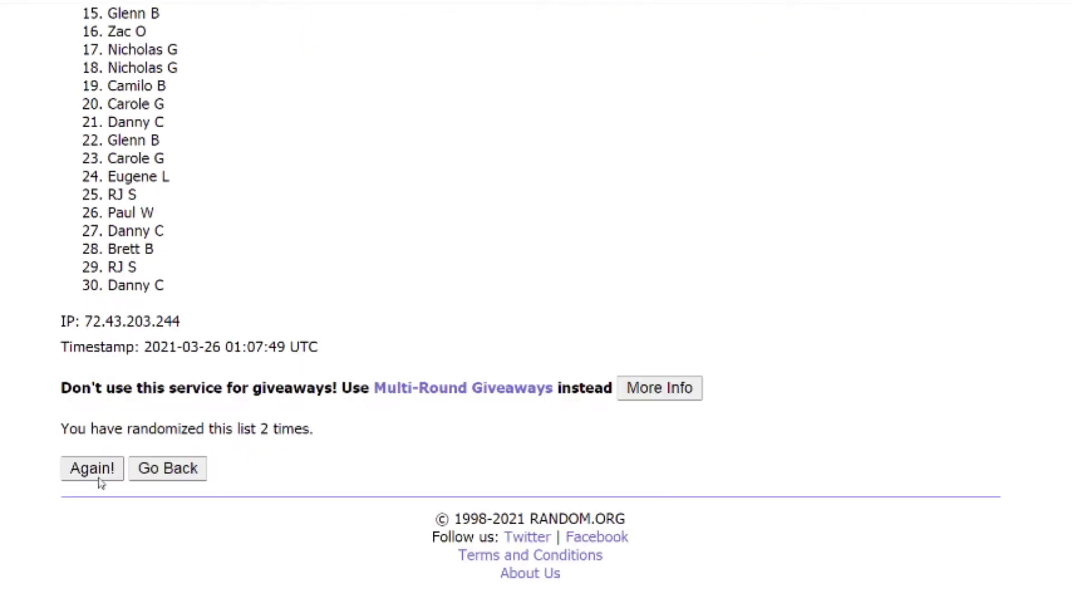
{"action": "left_click", "coordinate": [98, 479]}
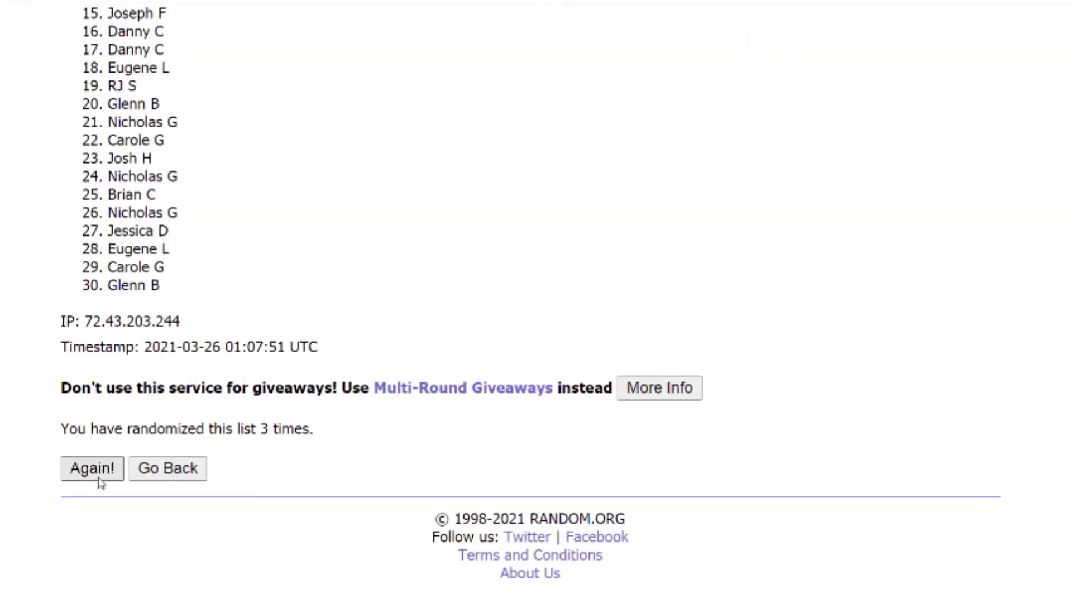
{"action": "left_click", "coordinate": [99, 480]}
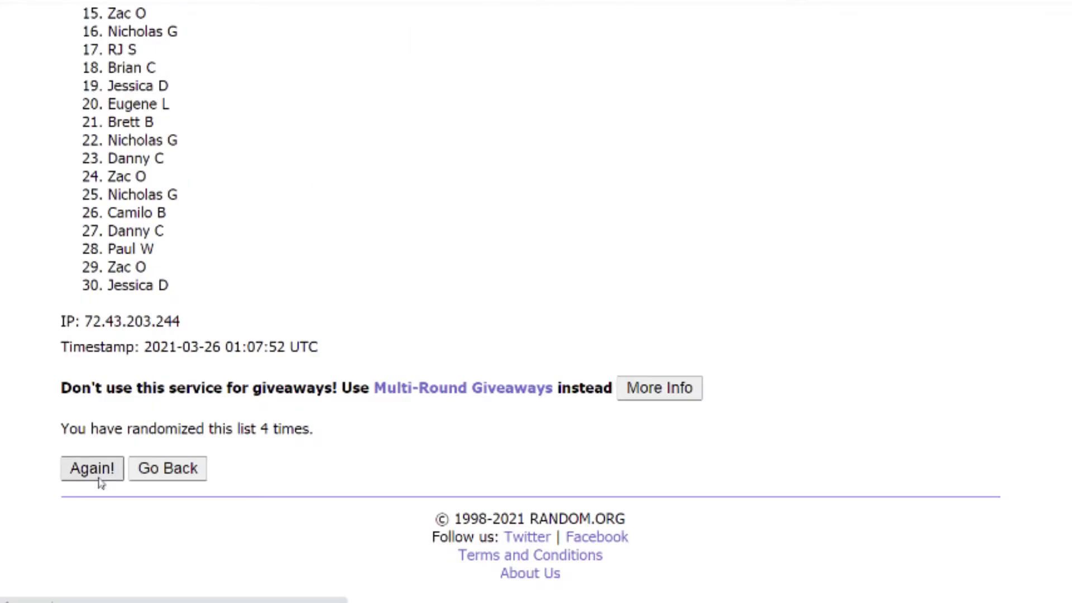
{"action": "left_click", "coordinate": [99, 480]}
{"action": "left_click", "coordinate": [100, 480]}
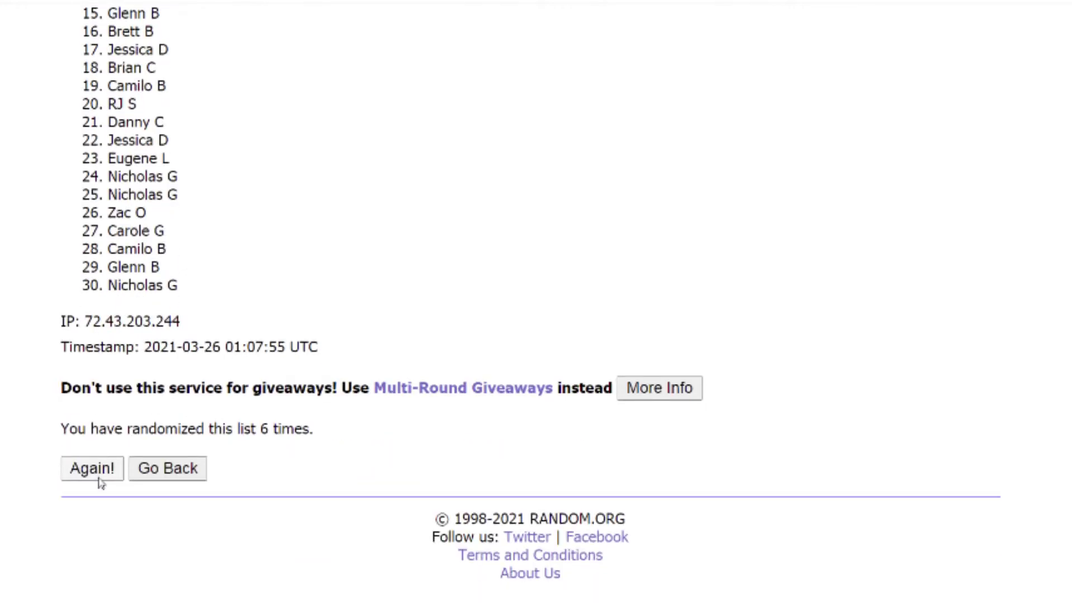
{"action": "left_click", "coordinate": [99, 480]}
{"action": "left_click", "coordinate": [99, 480]}
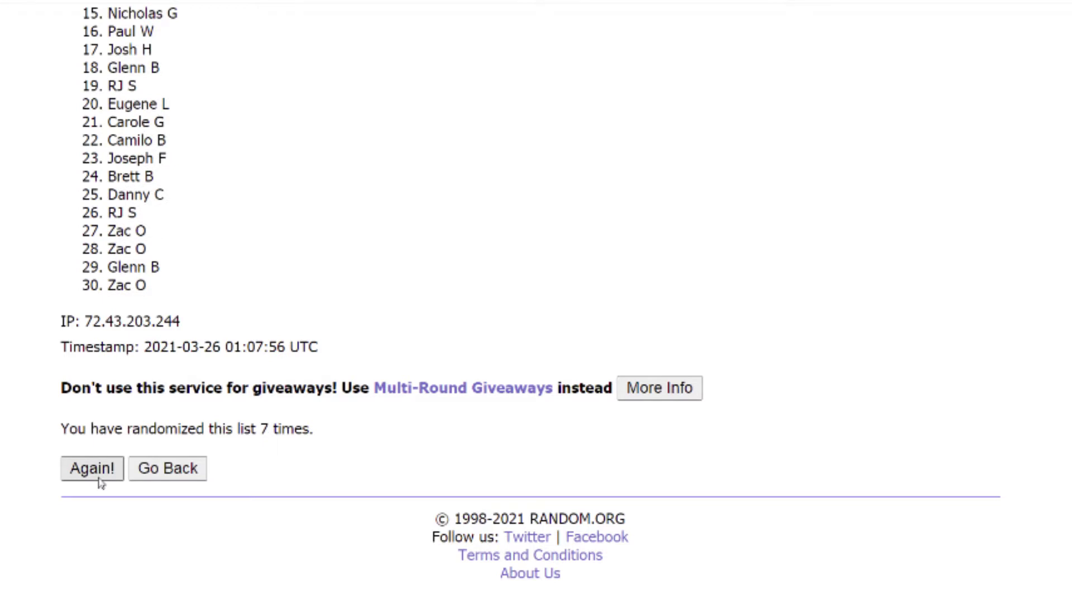
{"action": "left_click", "coordinate": [100, 481]}
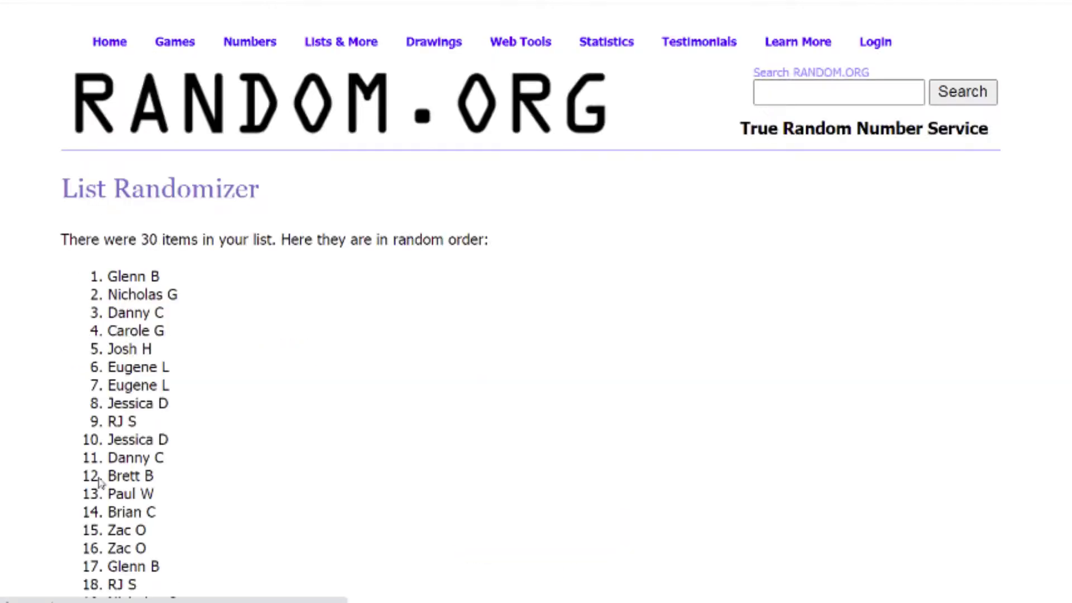
{"action": "left_click", "coordinate": [99, 482]}
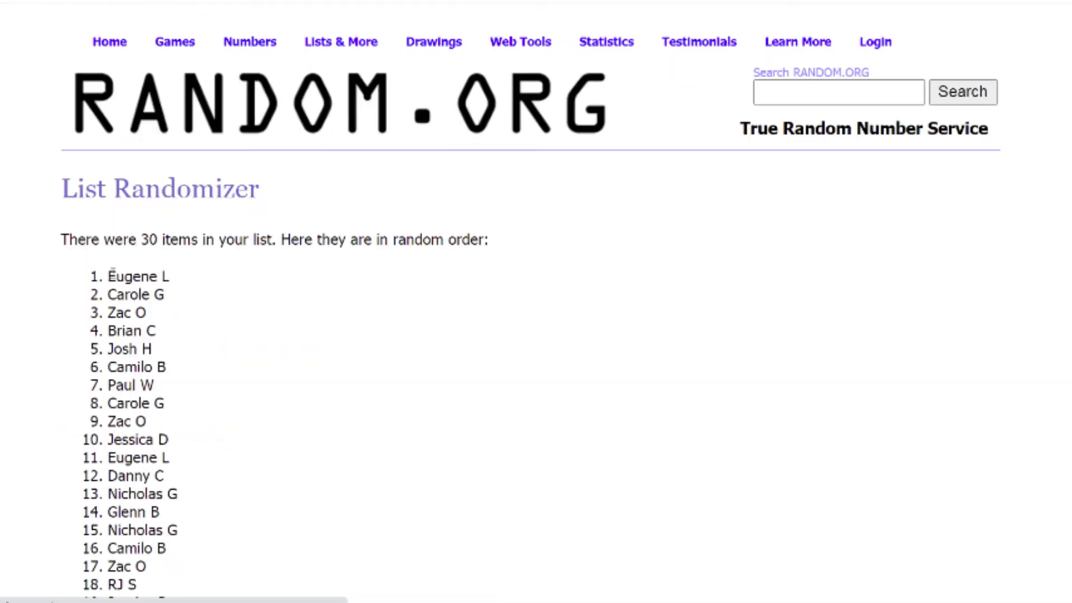
Copy the full randomized participant list and paste it into column K of the Google Sheets spreadsheet
{"action": "left_click_drag", "start_coordinate": [108, 276], "coordinate": [150, 422]}
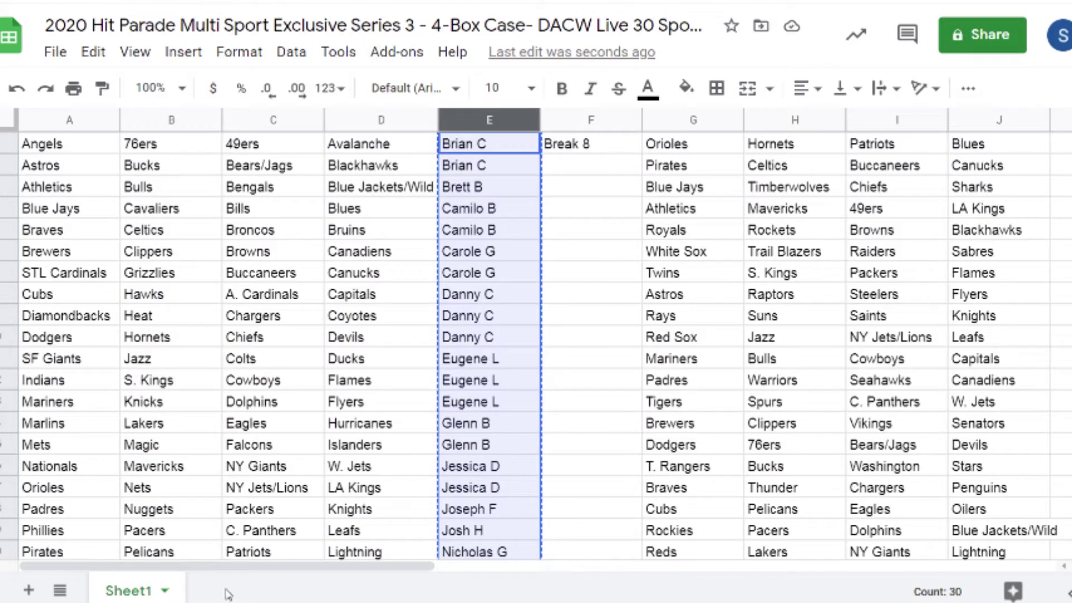
{"action": "left_click_drag", "start_coordinate": [229, 565], "coordinate": [485, 560]}
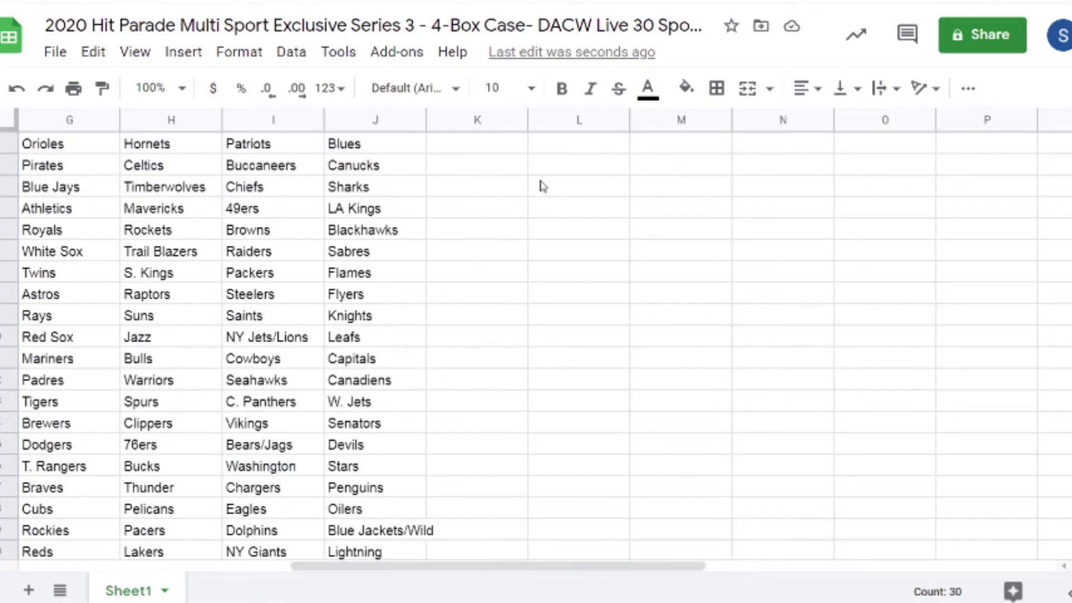
{"action": "left_click", "coordinate": [475, 120]}
{"action": "key", "text": "ctrl+v"}
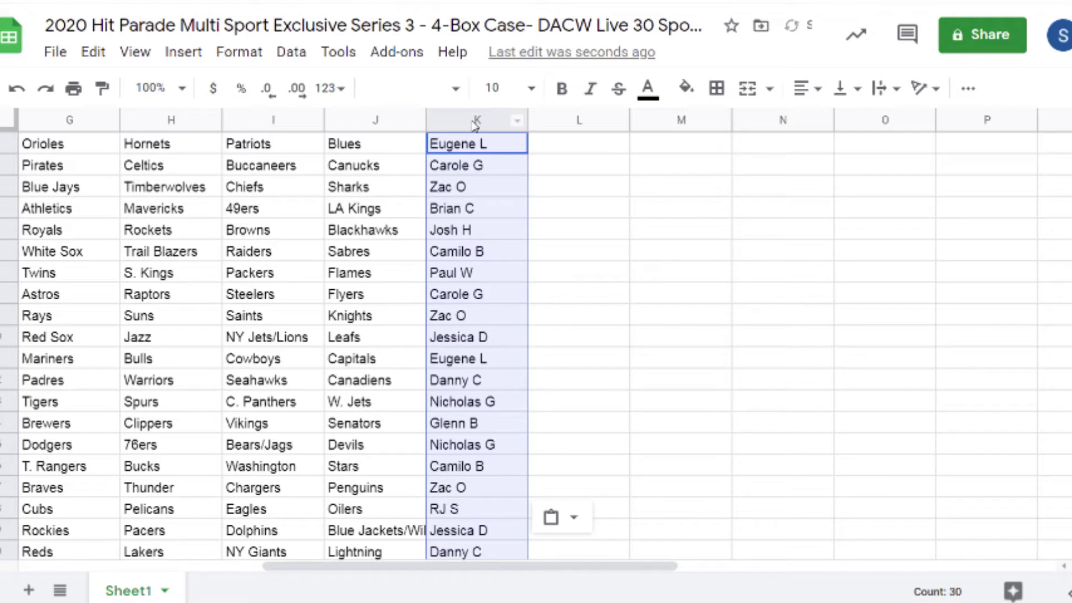
Review the shuffled teams in columns G to J against the participants in column K, down to the last filled row
{"action": "left_click", "coordinate": [565, 145]}
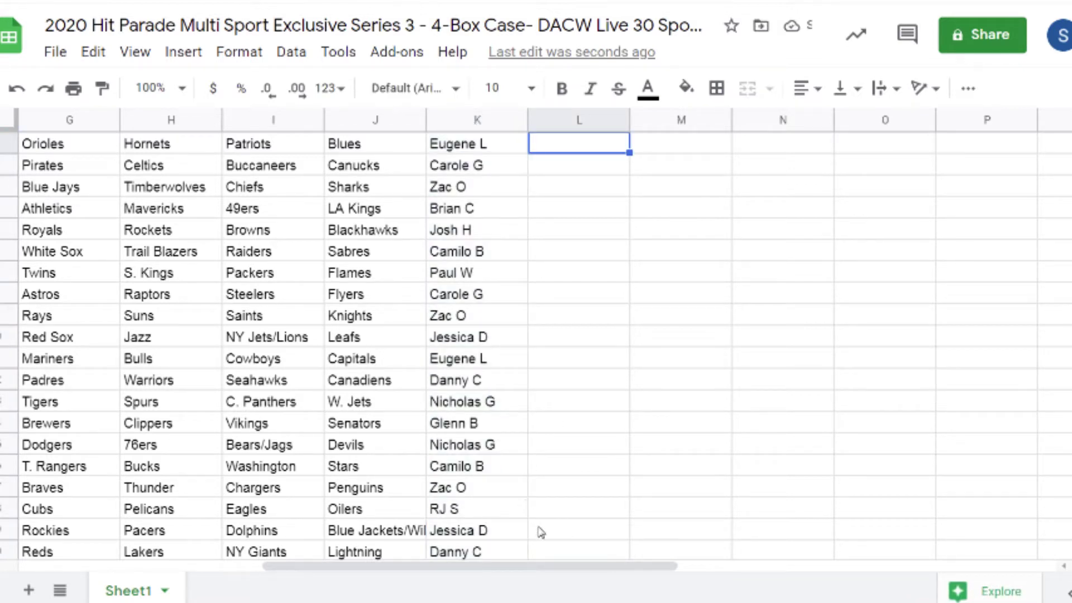
{"action": "left_click", "coordinate": [563, 550]}
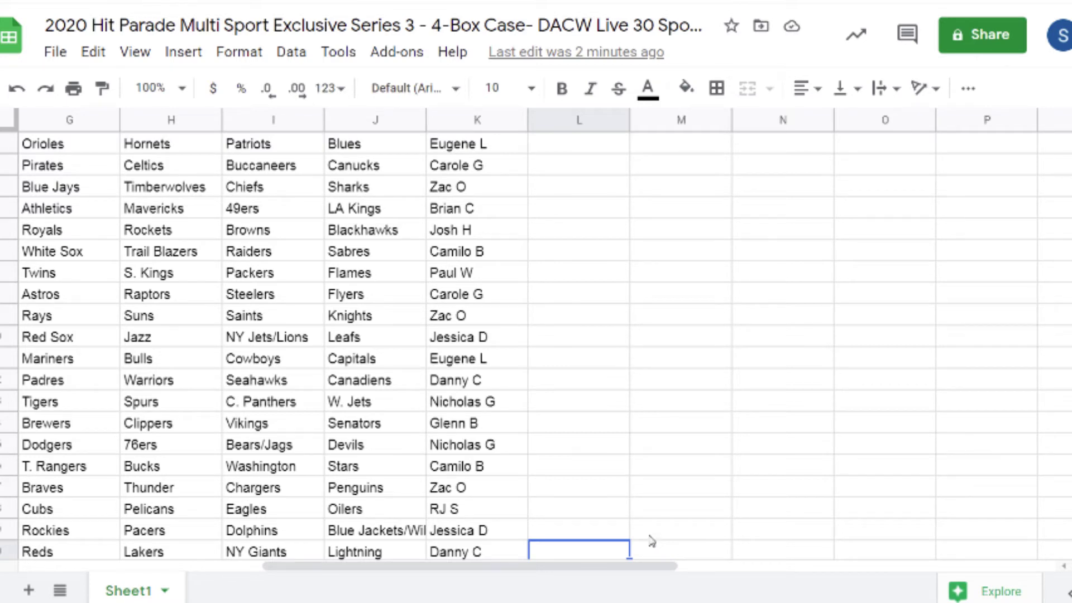
{"action": "scroll", "coordinate": [600, 554], "scroll_direction": "down", "scroll_amount": 7}
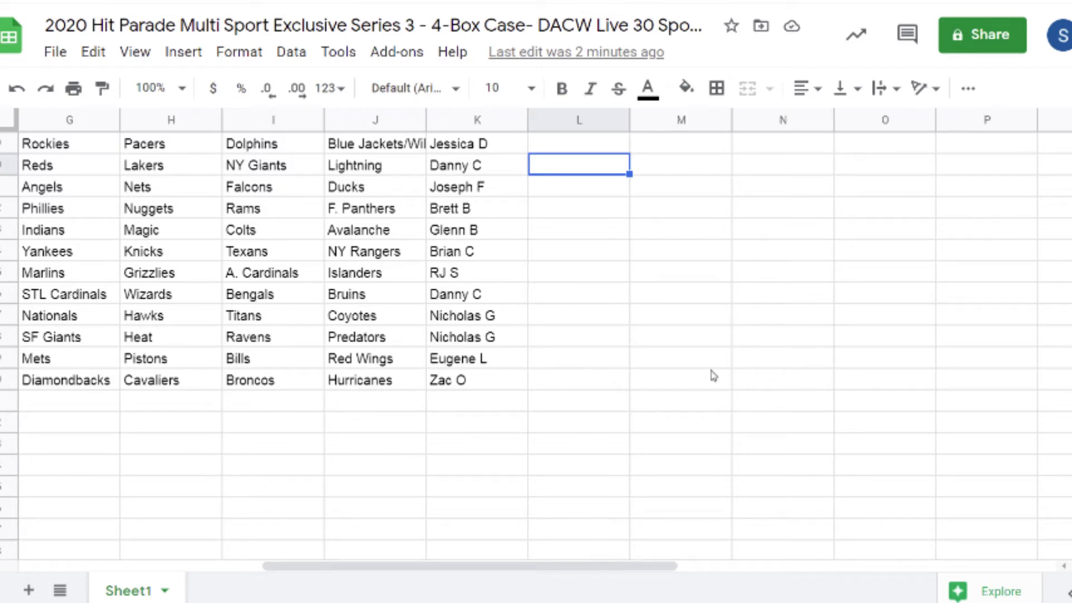
{"action": "left_click", "coordinate": [572, 236]}
{"action": "scroll", "coordinate": [571, 239], "scroll_direction": "up", "scroll_amount": 4}
{"action": "scroll", "coordinate": [572, 238], "scroll_direction": "up", "scroll_amount": 3}
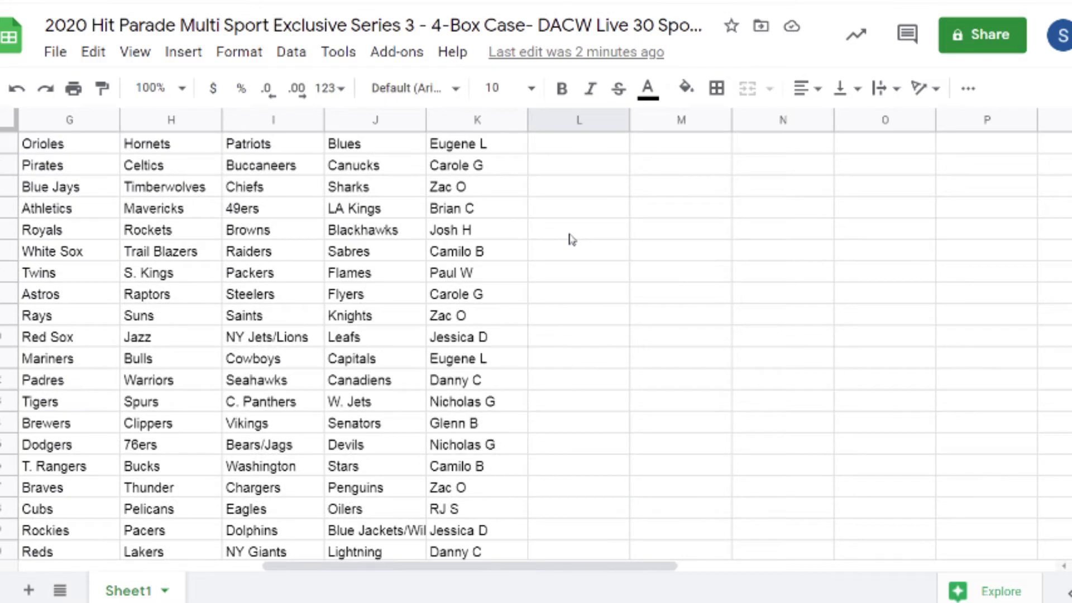